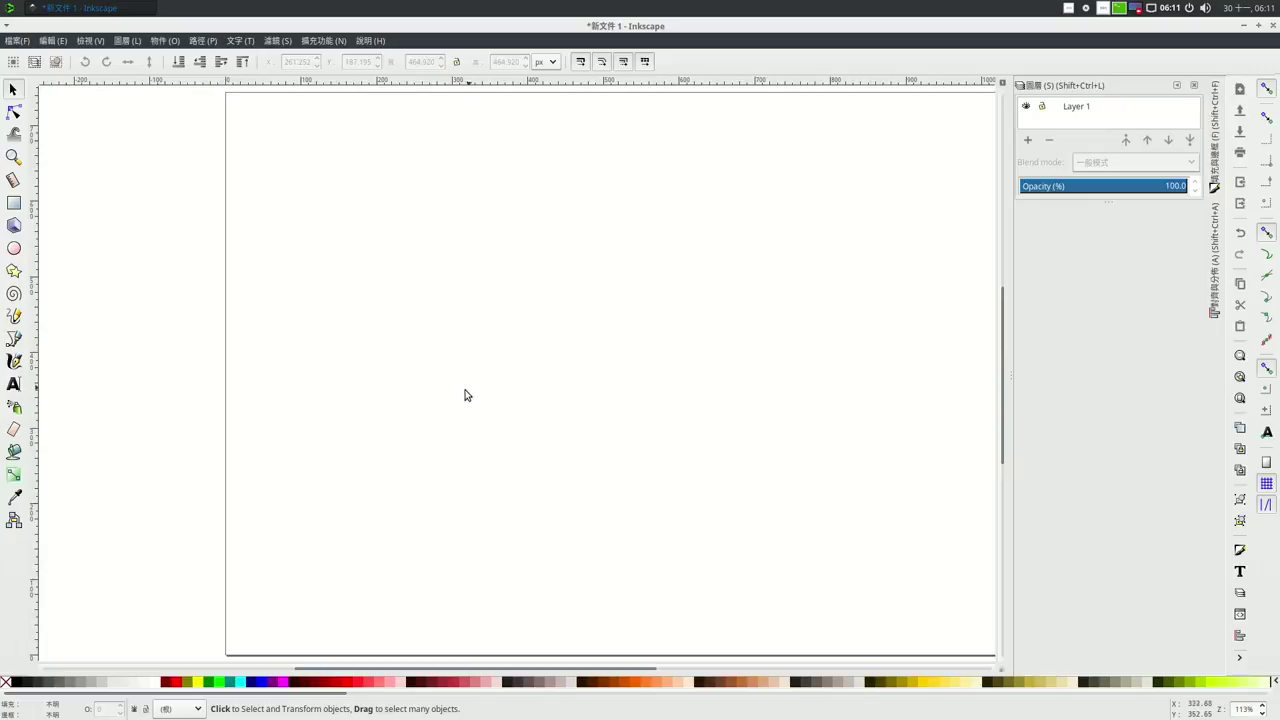
# Step: Draw an unfilled circle about 365 px across with a red stroke near the page centre
pyautogui.click(14, 249)
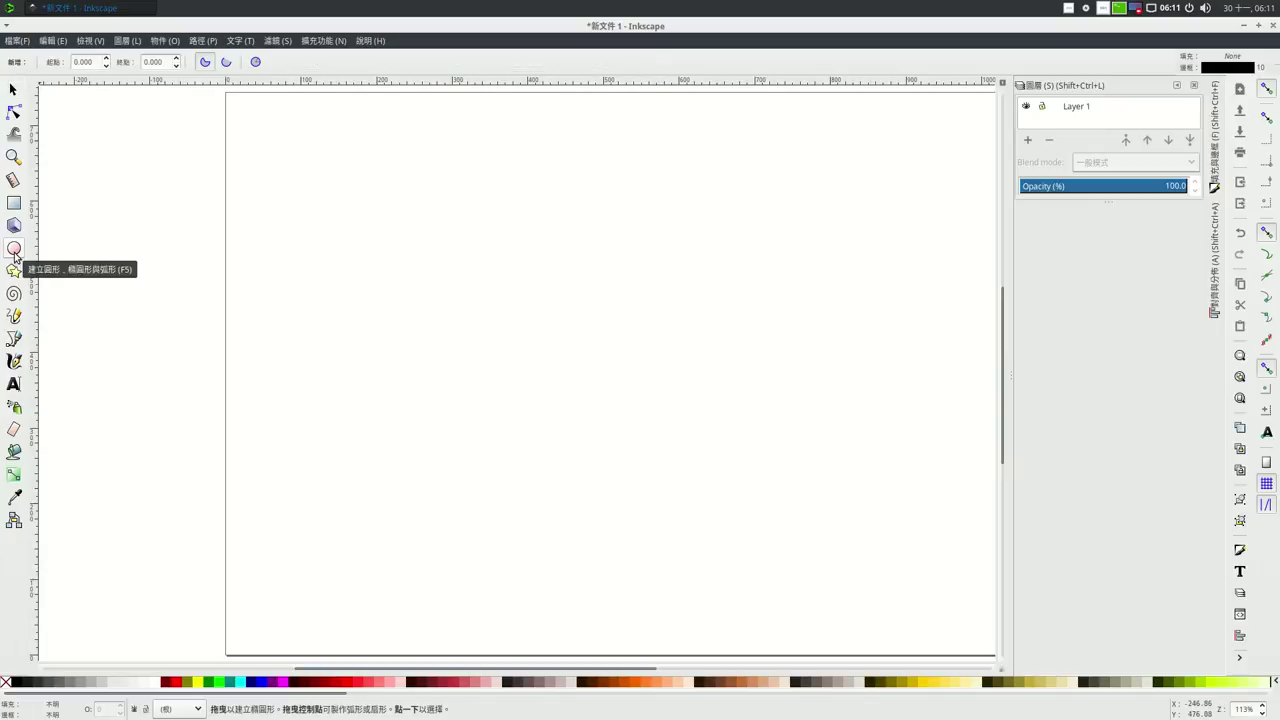
pyautogui.rightClick(176, 684)
pyautogui.click(207, 606)
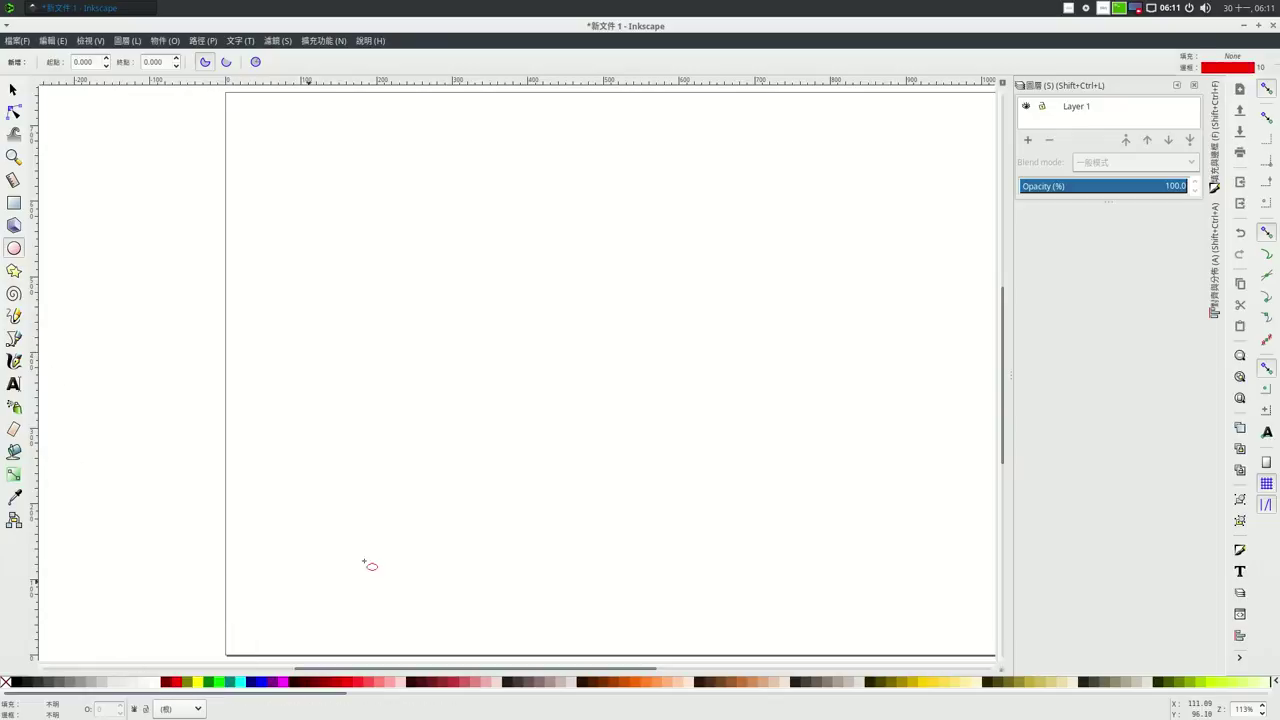
pyautogui.moveTo(602, 347)
pyautogui.mouseDown()
pyautogui.moveTo(769, 502)
pyautogui.moveTo(742, 478)
pyautogui.mouseUp()
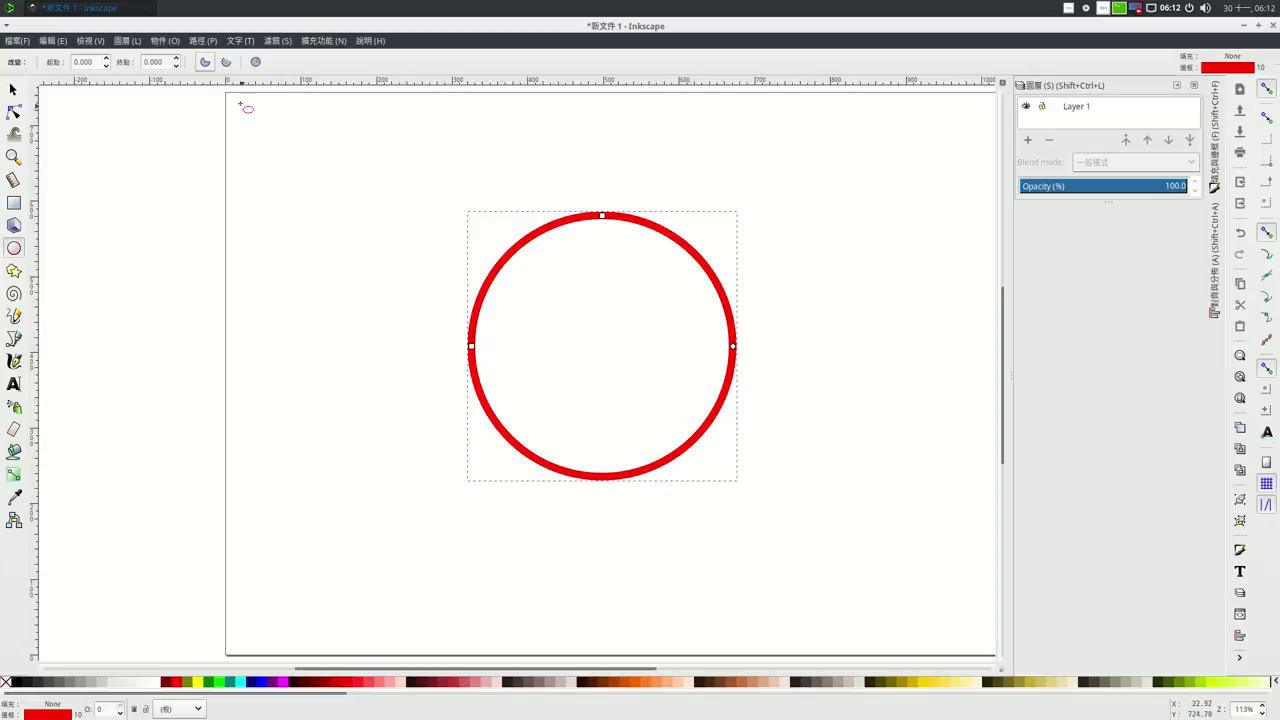
pyautogui.click(204, 41)
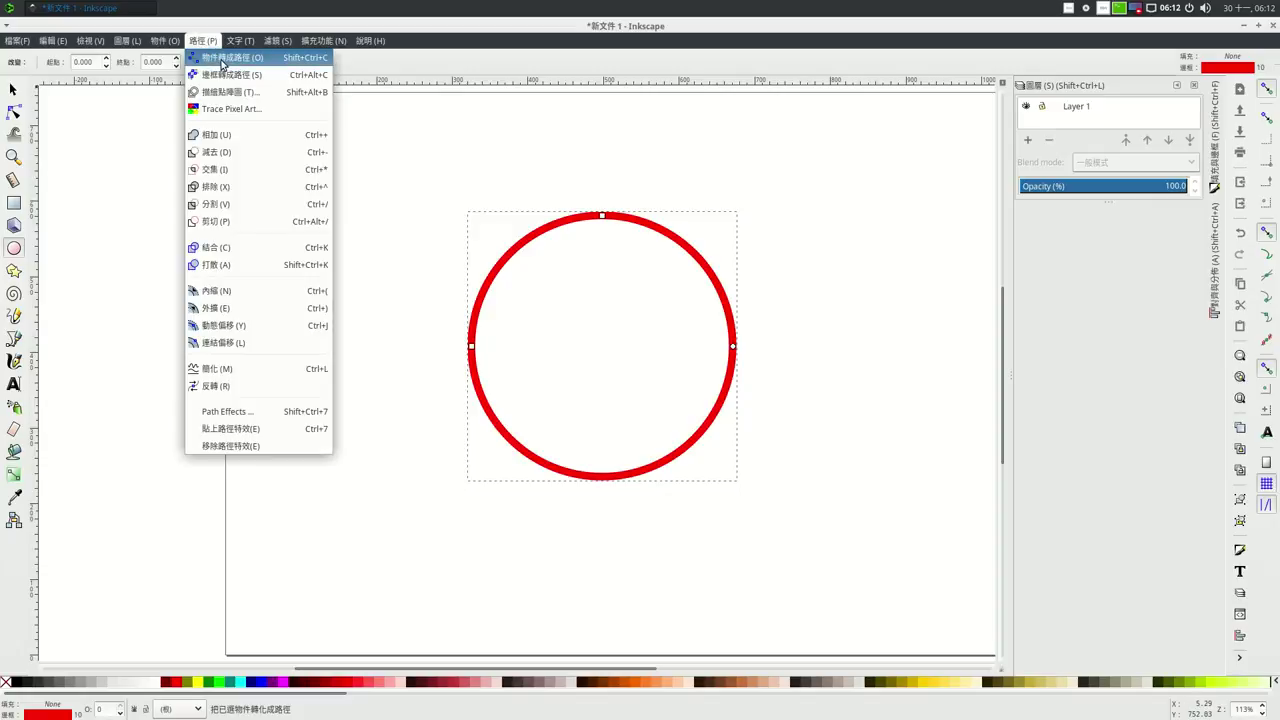
# Step: Convert the red circle with Object to Path and expose its four nodes for editing
pyautogui.click(222, 58)
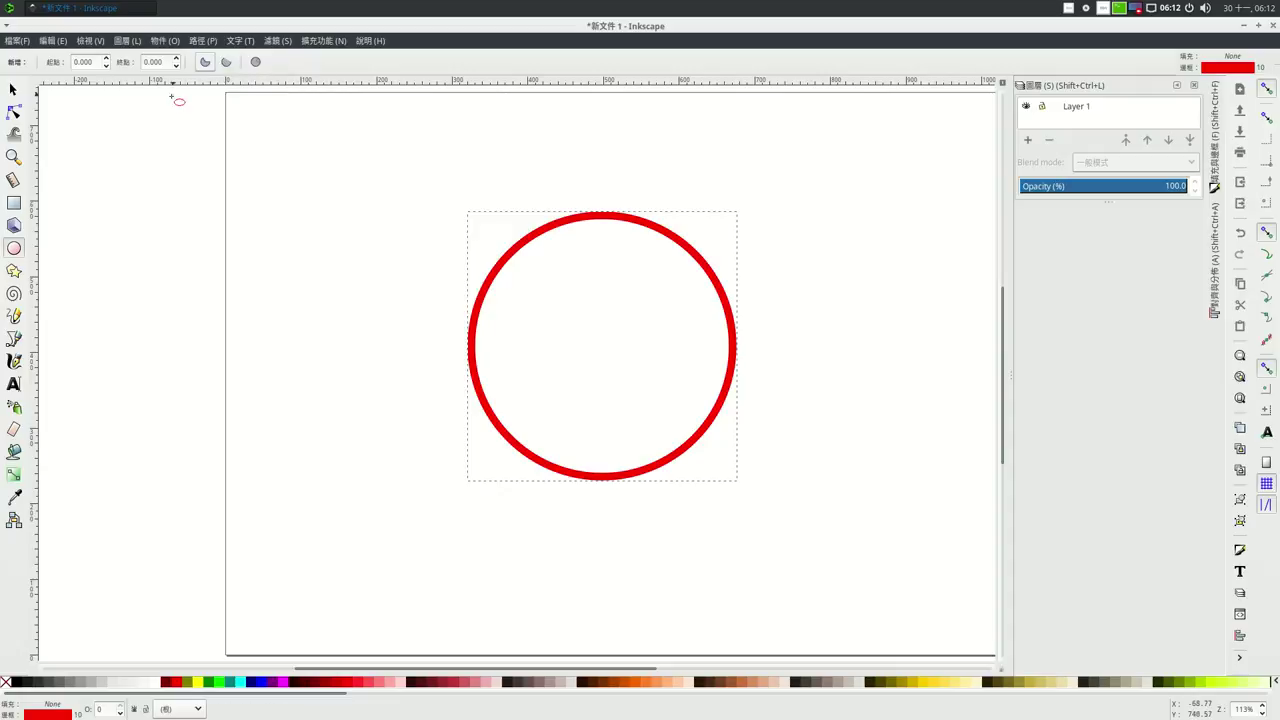
pyautogui.click(15, 114)
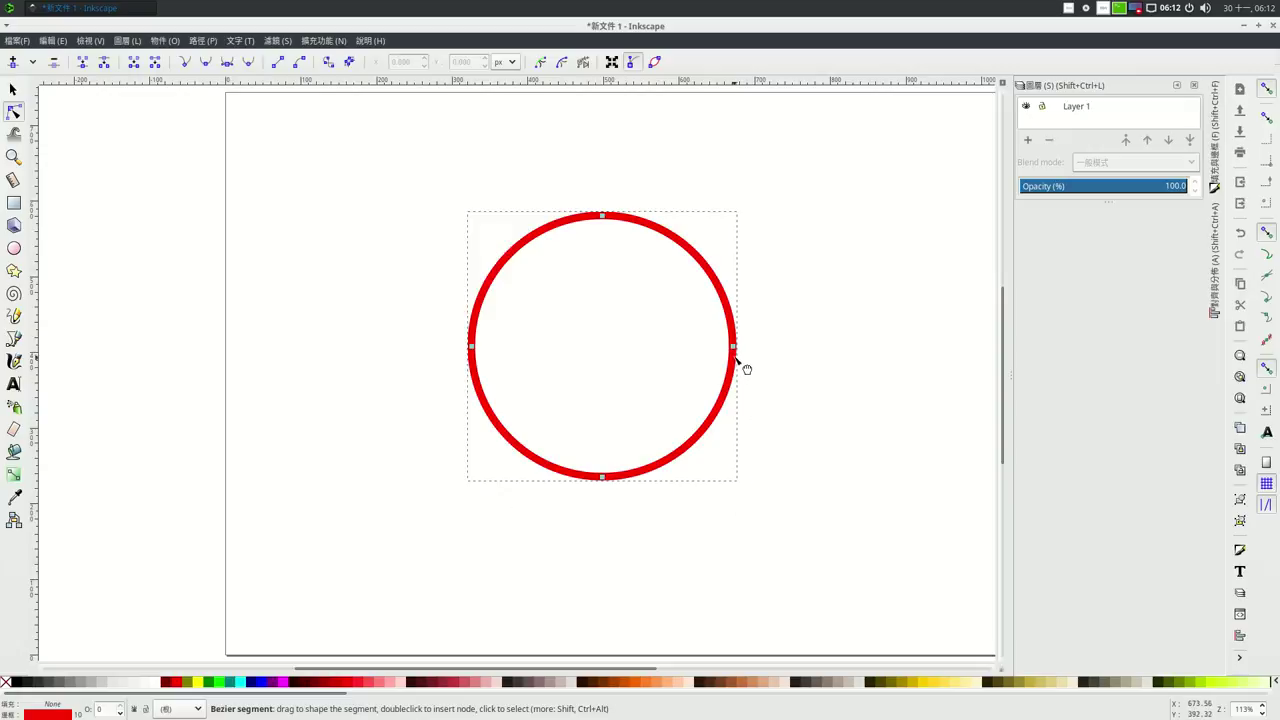
# Step: Drag the right and bottom nodes and handles into a lopsided teardrop with a small loop
pyautogui.moveTo(734, 349)
pyautogui.mouseDown()
pyautogui.moveTo(797, 340)
pyautogui.moveTo(768, 343)
pyautogui.mouseUp()
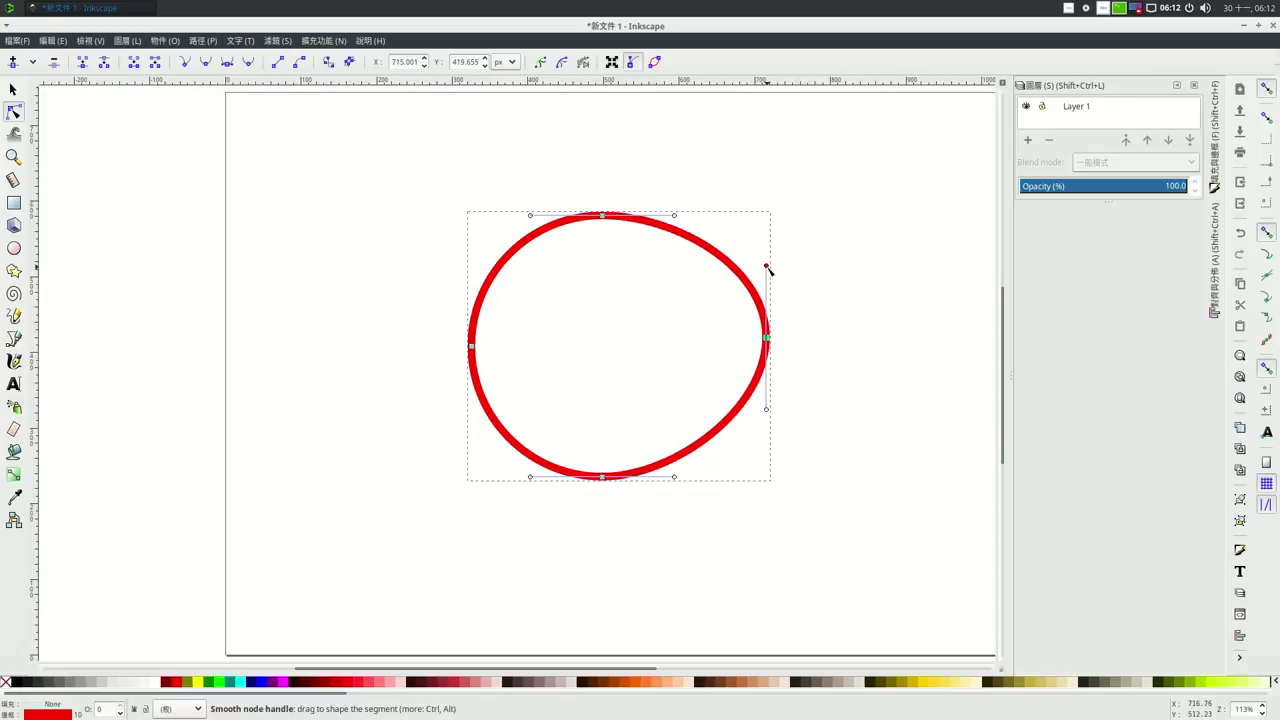
pyautogui.moveTo(767, 267)
pyautogui.mouseDown()
pyautogui.moveTo(767, 248)
pyautogui.moveTo(858, 175)
pyautogui.moveTo(911, 157)
pyautogui.moveTo(603, 237)
pyautogui.moveTo(531, 391)
pyautogui.moveTo(480, 420)
pyautogui.moveTo(523, 366)
pyautogui.moveTo(758, 287)
pyautogui.moveTo(771, 271)
pyautogui.moveTo(750, 268)
pyautogui.moveTo(800, 269)
pyautogui.moveTo(733, 254)
pyautogui.moveTo(780, 257)
pyautogui.moveTo(723, 269)
pyautogui.moveTo(697, 320)
pyautogui.moveTo(700, 374)
pyautogui.moveTo(785, 424)
pyautogui.moveTo(863, 383)
pyautogui.moveTo(843, 414)
pyautogui.moveTo(766, 456)
pyautogui.mouseUp()
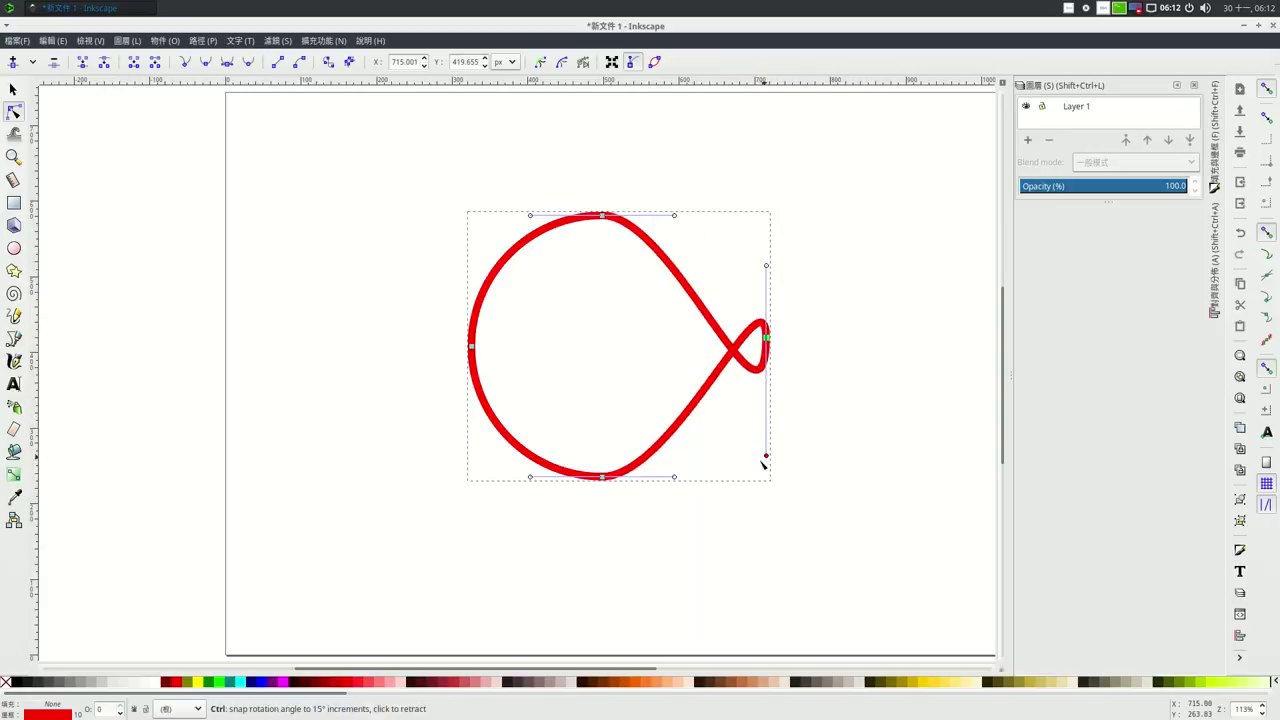
pyautogui.moveTo(604, 480)
pyautogui.mouseDown()
pyautogui.moveTo(609, 430)
pyautogui.moveTo(600, 549)
pyautogui.mouseUp()
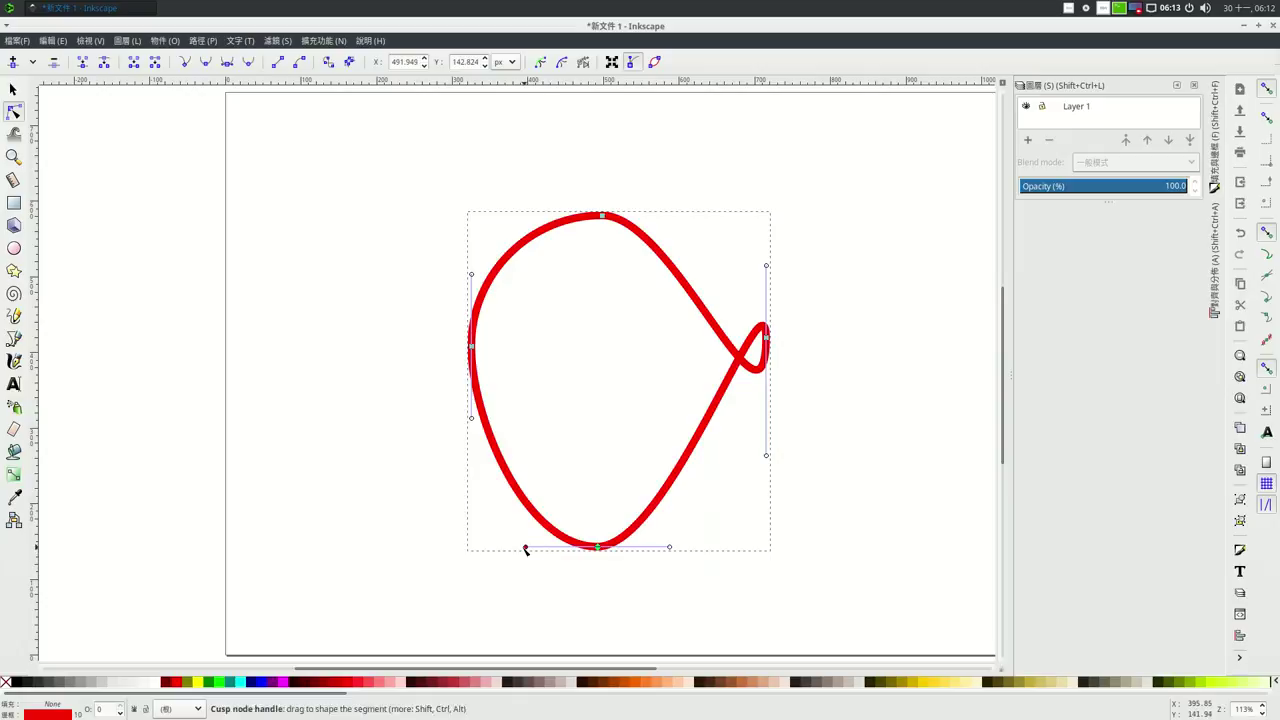
pyautogui.moveTo(527, 547)
pyautogui.mouseDown()
pyautogui.moveTo(646, 490)
pyautogui.moveTo(587, 563)
pyautogui.moveTo(600, 548)
pyautogui.moveTo(566, 617)
pyautogui.moveTo(599, 617)
pyautogui.mouseUp()
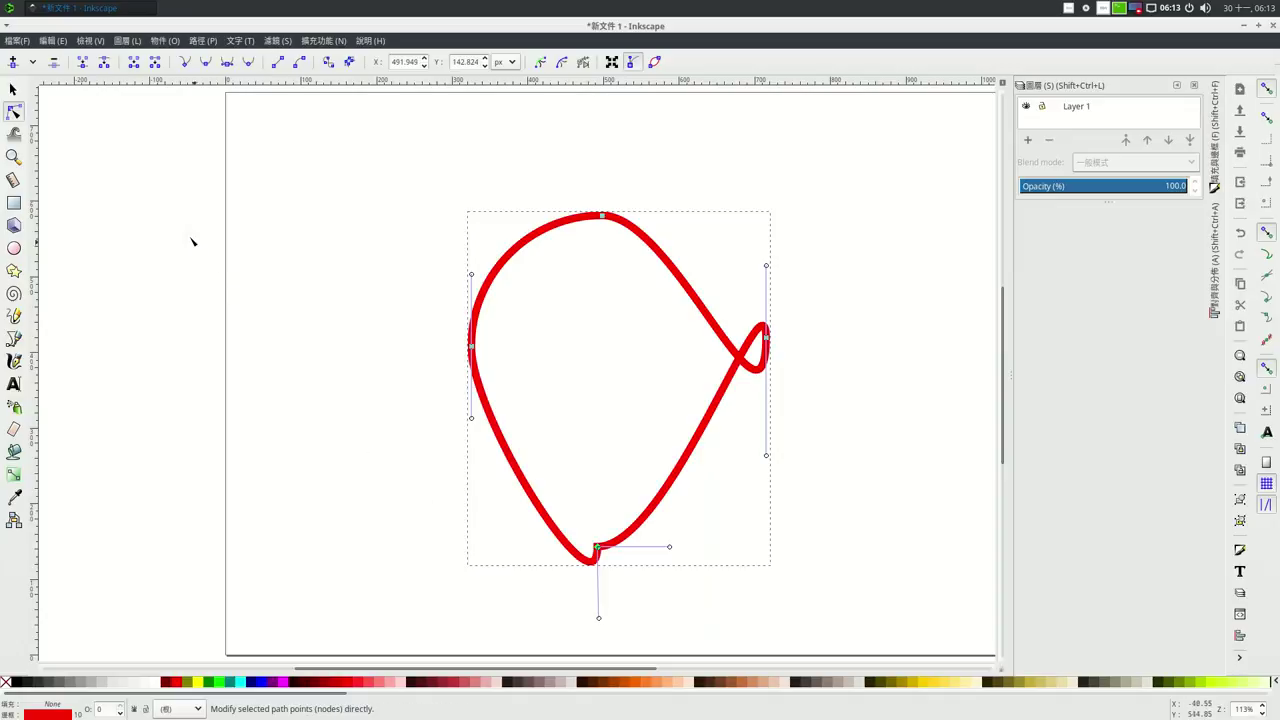
pyautogui.click(226, 63)
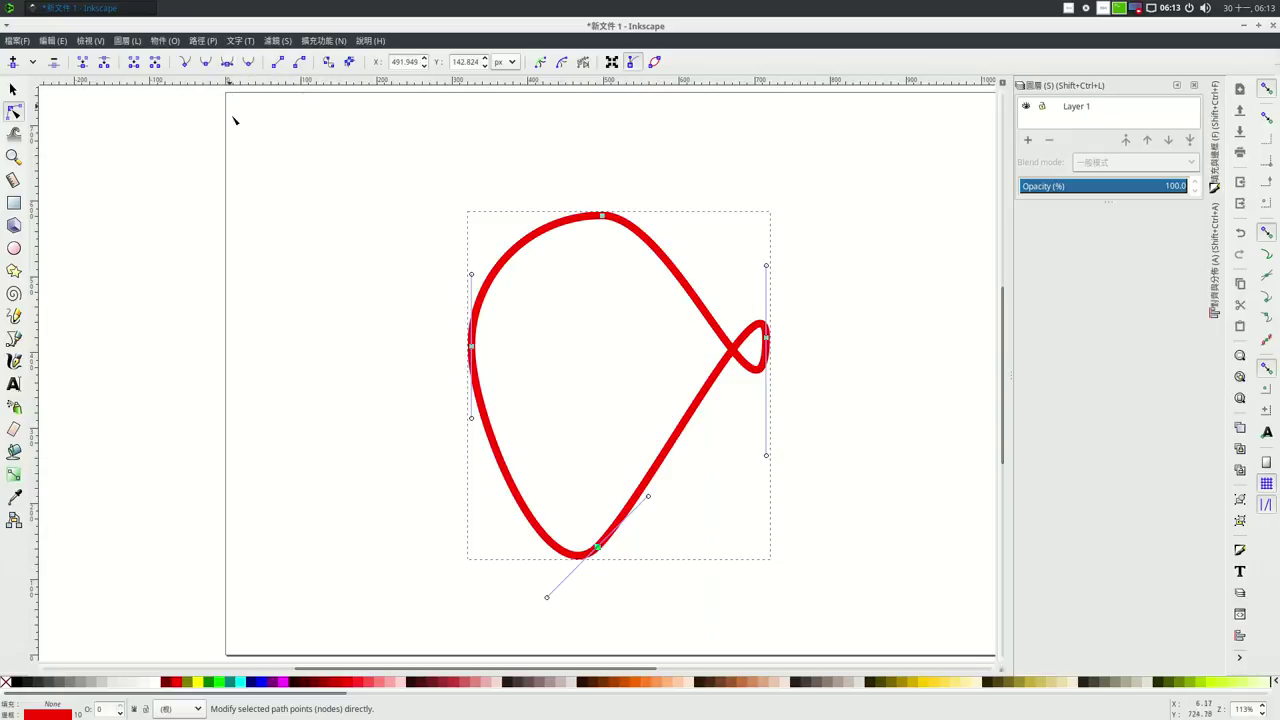
# Step: Reshape the lower curves around the bottom node, widening the lower right side
pyautogui.moveTo(655, 496)
pyautogui.mouseDown()
pyautogui.moveTo(655, 551)
pyautogui.moveTo(766, 617)
pyautogui.mouseUp()
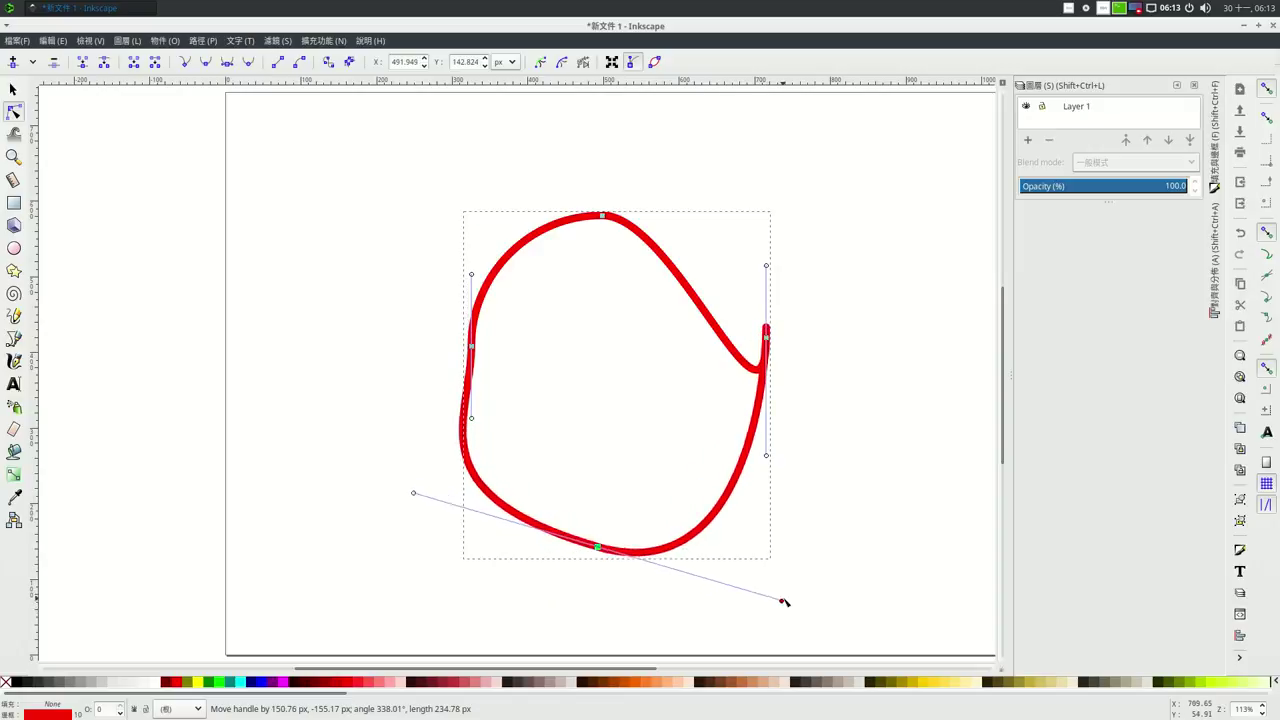
pyautogui.moveTo(766, 617); pyautogui.dragTo(779, 567)
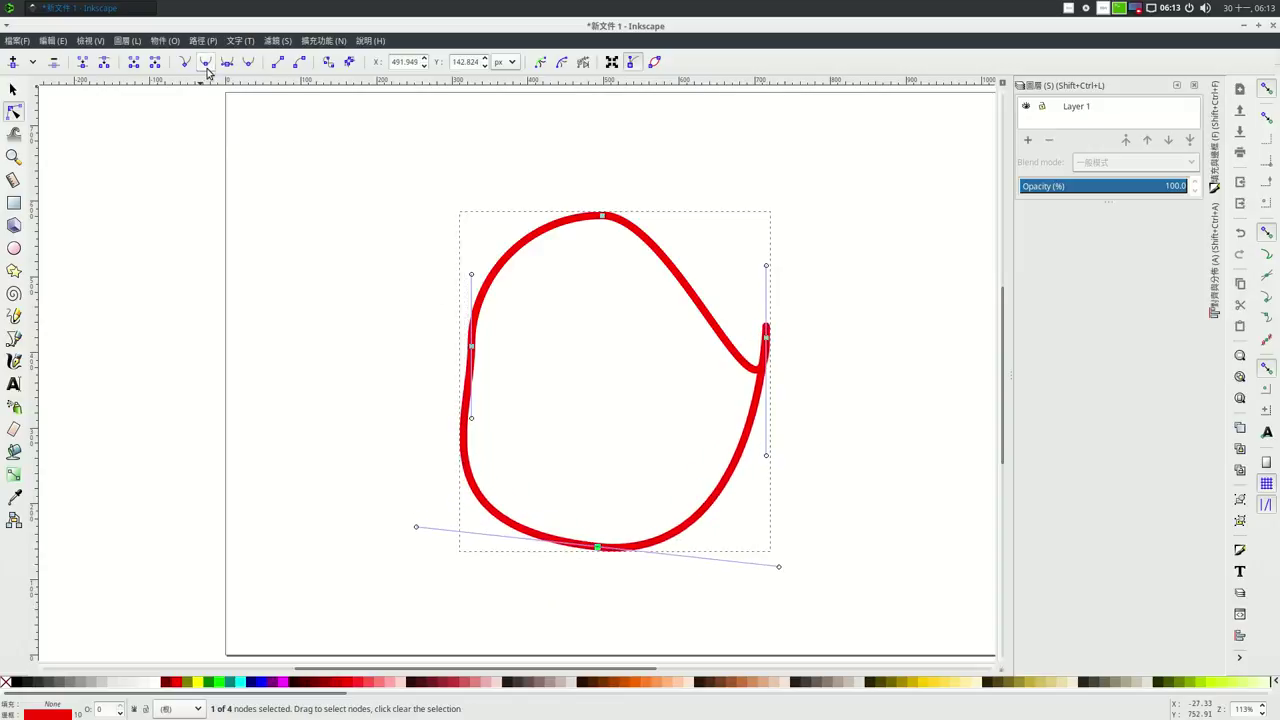
pyautogui.moveTo(416, 529); pyautogui.dragTo(500, 580)
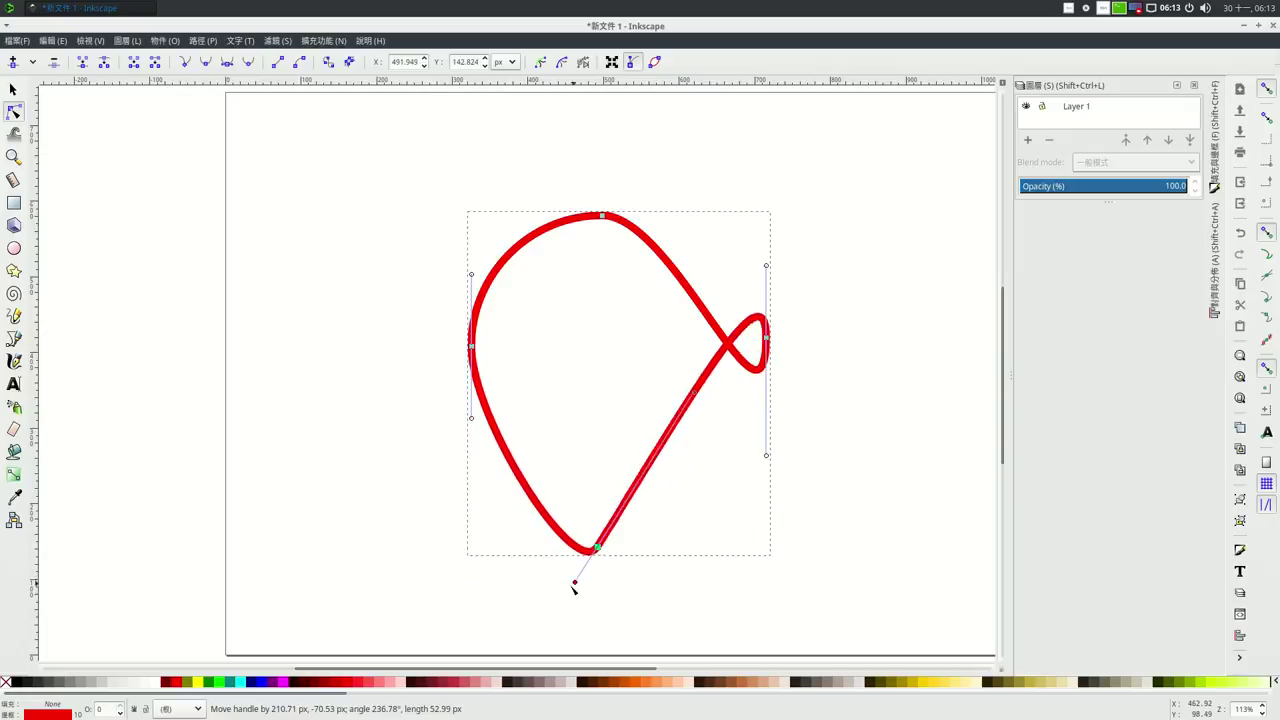
pyautogui.moveTo(500, 580)
pyautogui.mouseDown()
pyautogui.moveTo(494, 628)
pyautogui.moveTo(491, 515)
pyautogui.moveTo(551, 536)
pyautogui.mouseUp()
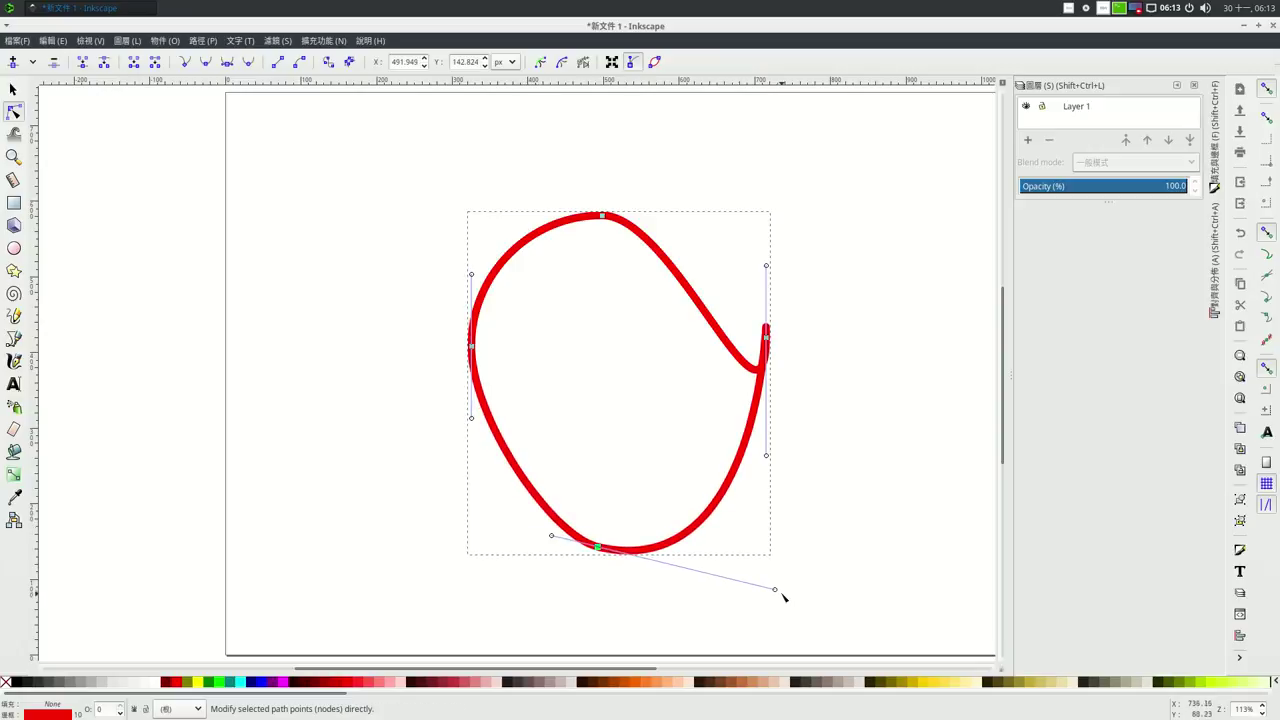
pyautogui.moveTo(776, 590); pyautogui.dragTo(932, 643)
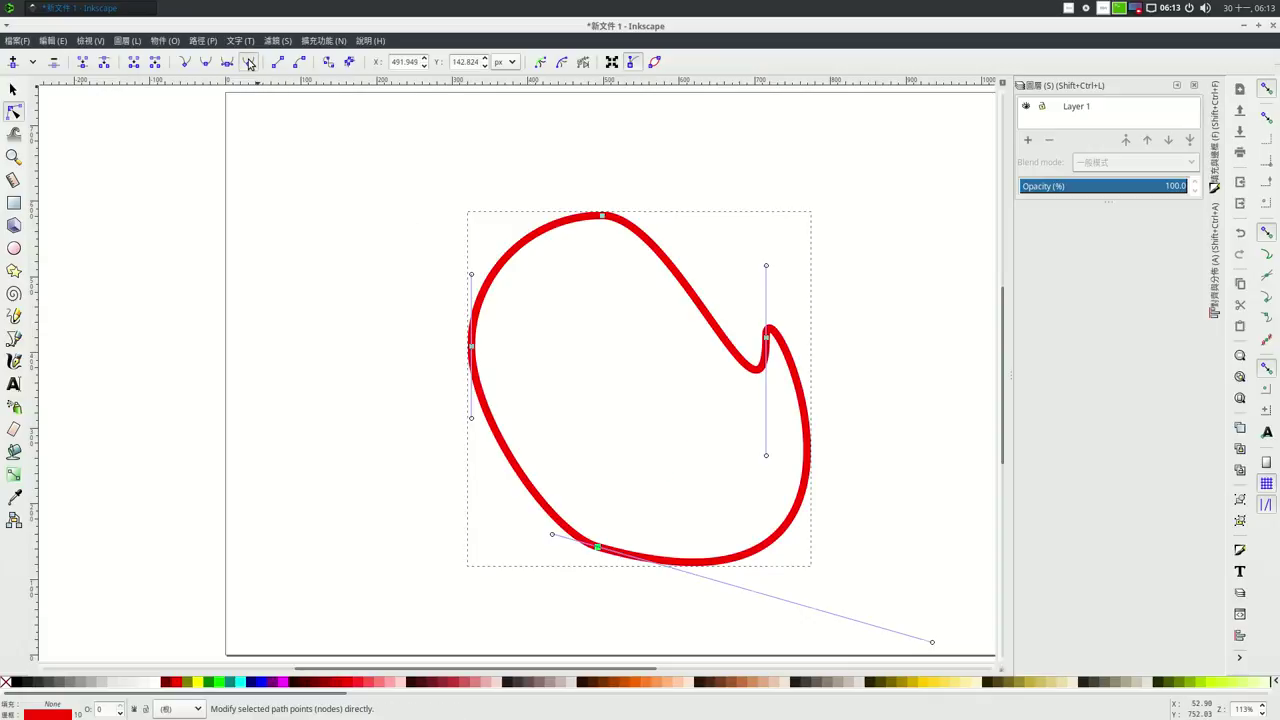
# Step: Auto-smooth the bottom node and twist its handles into a small crossing loop
pyautogui.click(249, 64)
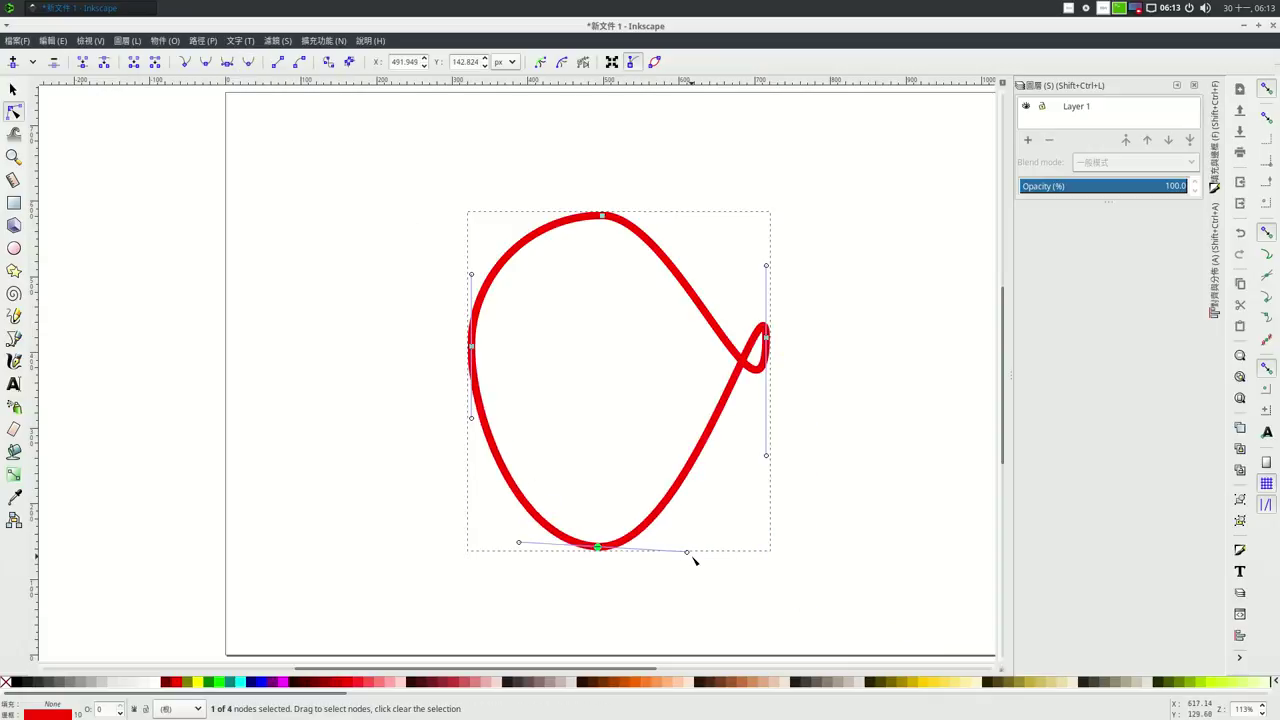
pyautogui.moveTo(687, 552); pyautogui.dragTo(717, 547)
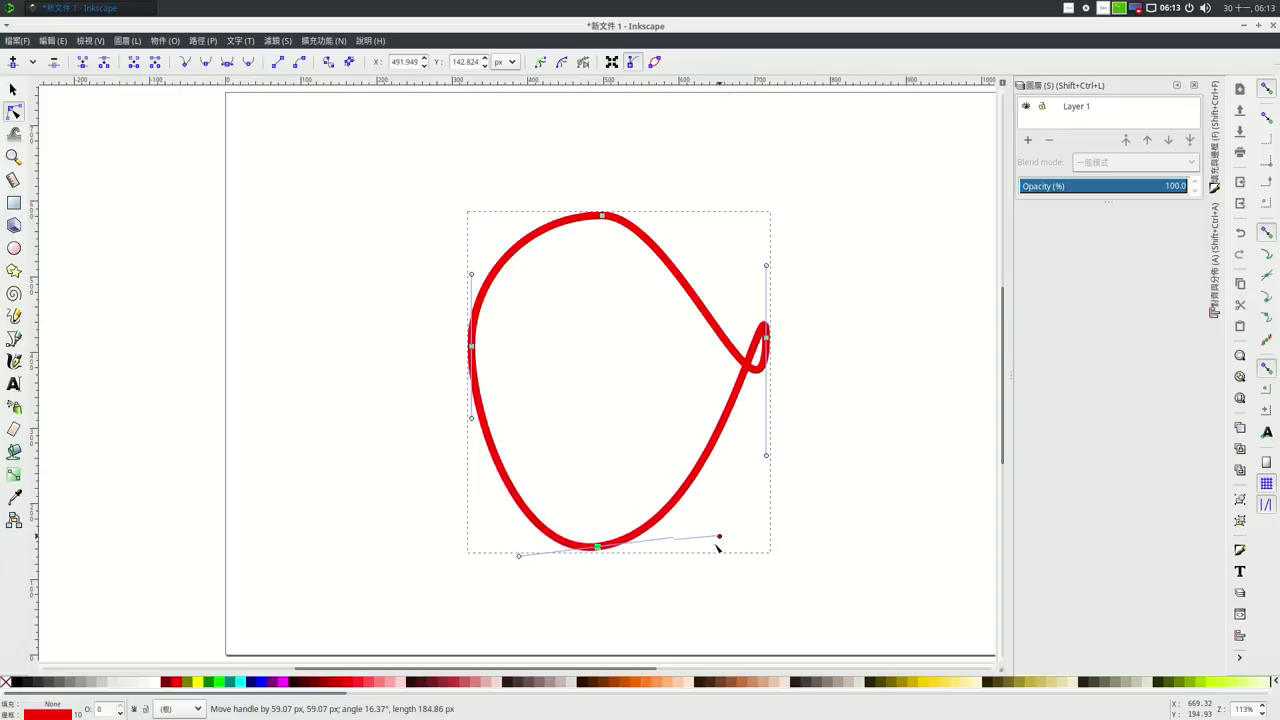
pyautogui.moveTo(717, 547)
pyautogui.mouseDown()
pyautogui.moveTo(582, 594)
pyautogui.moveTo(530, 551)
pyautogui.mouseUp()
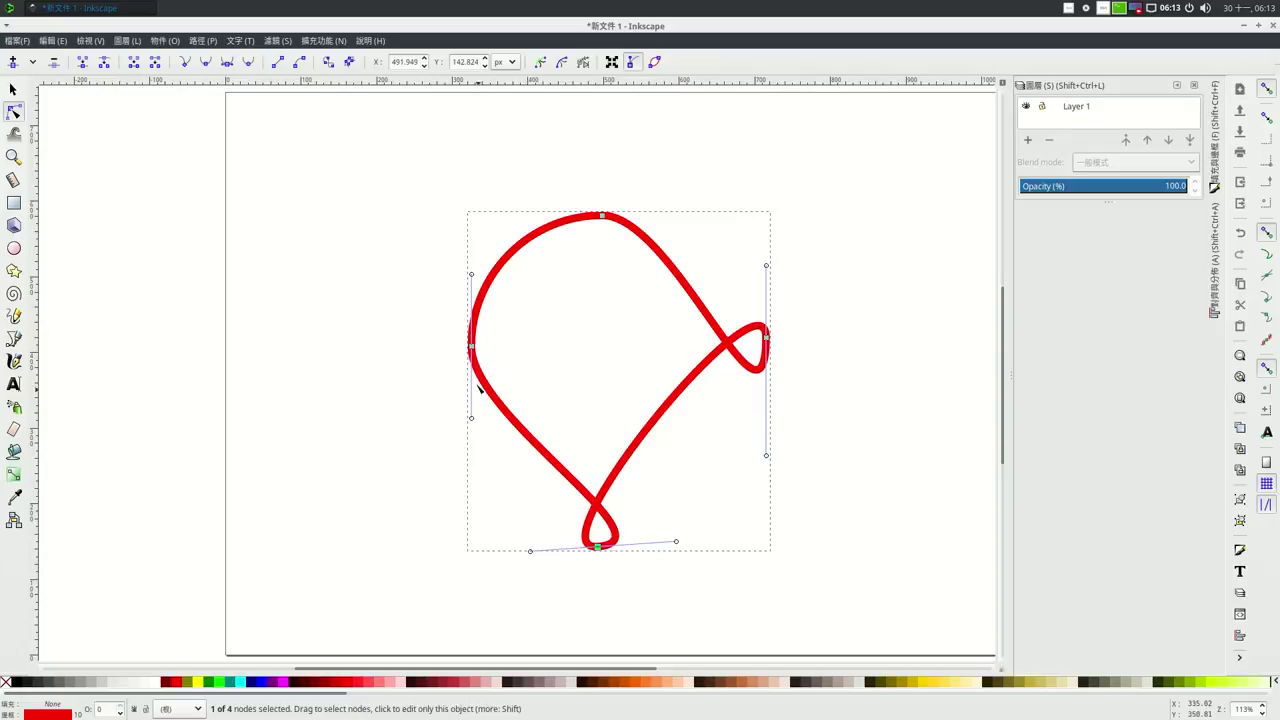
pyautogui.click(105, 64)
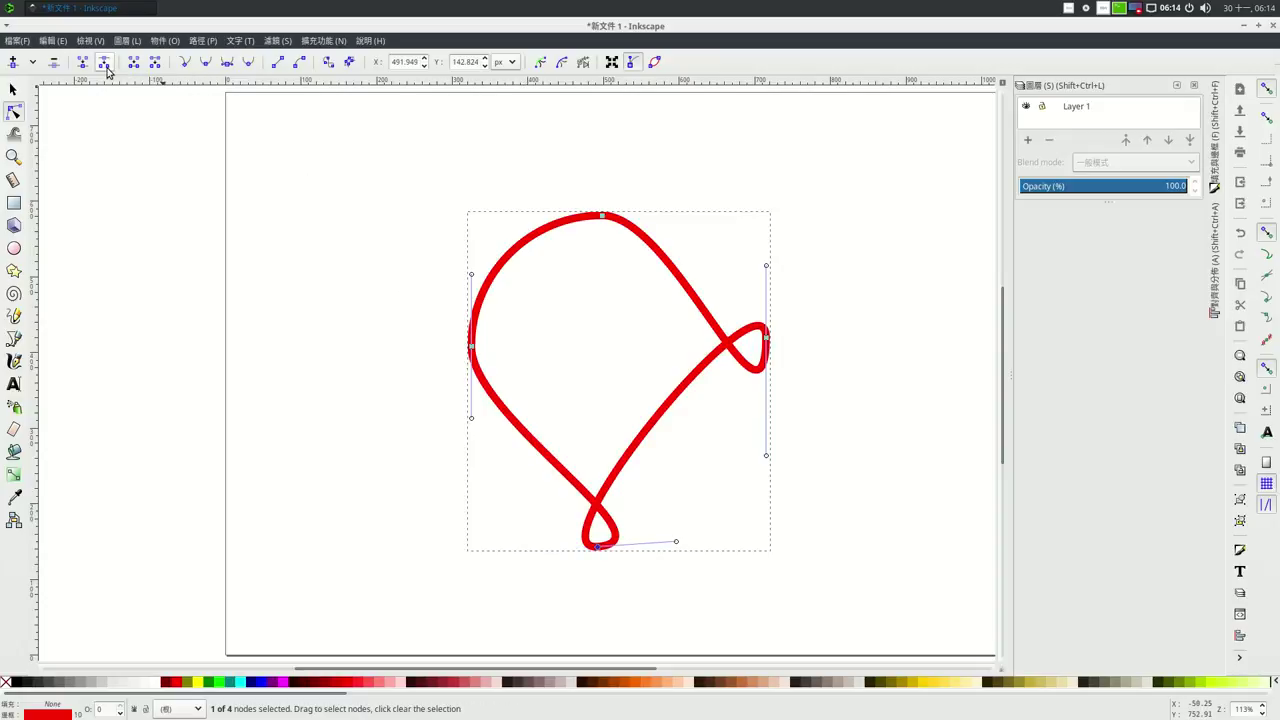
# Step: Pull the two broken bottom endpoints apart so the tails cross below the loop
pyautogui.moveTo(596, 546)
pyautogui.mouseDown()
pyautogui.moveTo(668, 516)
pyautogui.moveTo(706, 528)
pyautogui.mouseUp()
pyautogui.click(596, 547)
pyautogui.moveTo(596, 547); pyautogui.dragTo(496, 497)
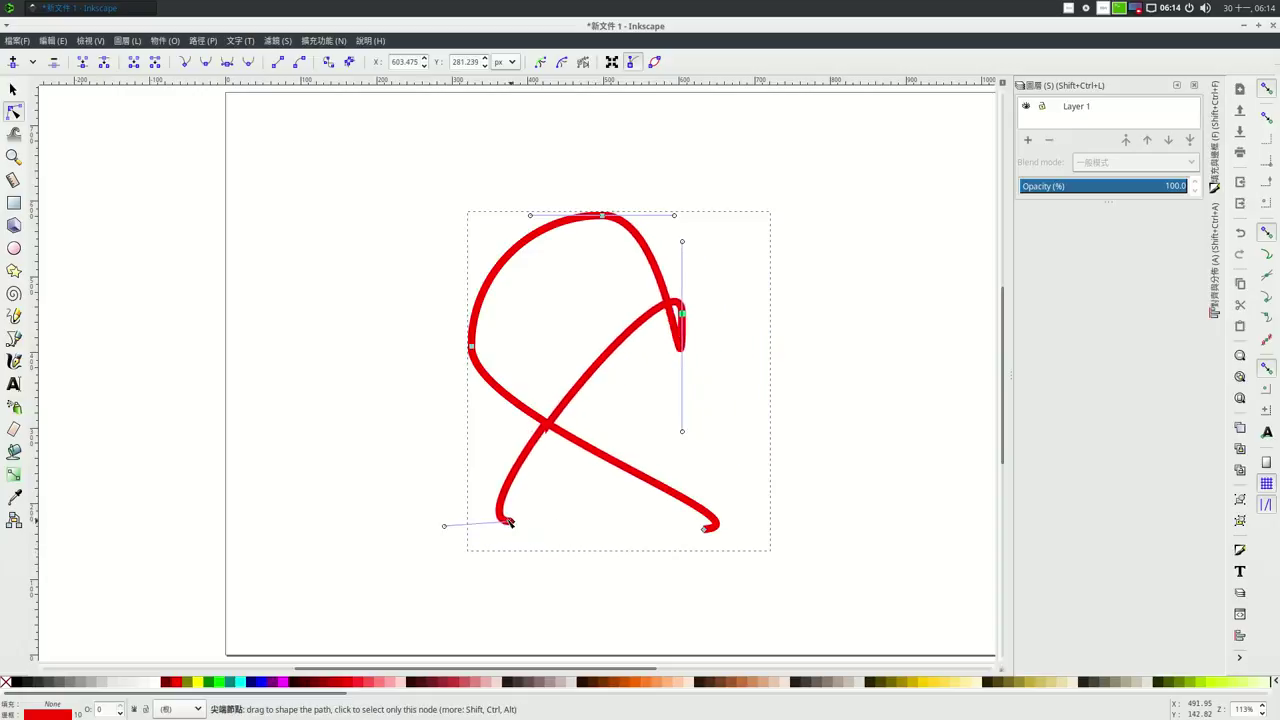
pyautogui.click(683, 285)
# Step: Move the right loop node up and outward, rounding off the ribbon's top loop
pyautogui.click(666, 289)
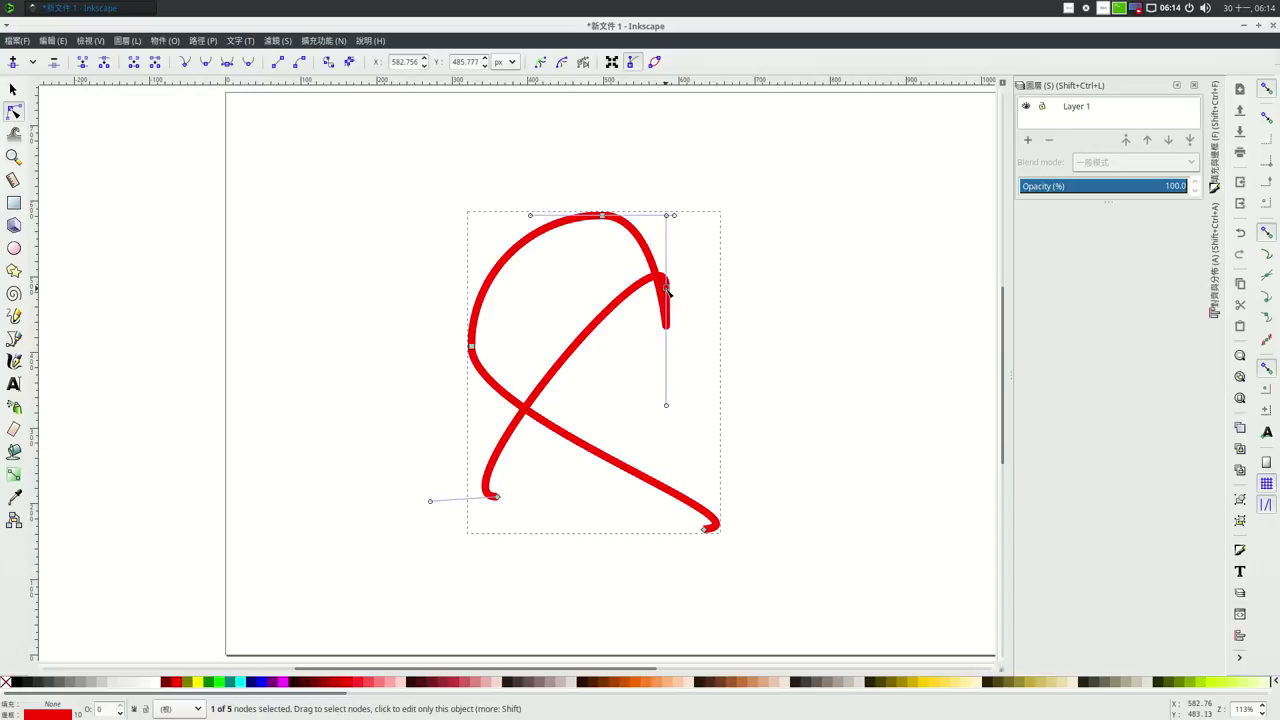
pyautogui.moveTo(668, 291); pyautogui.dragTo(740, 265)
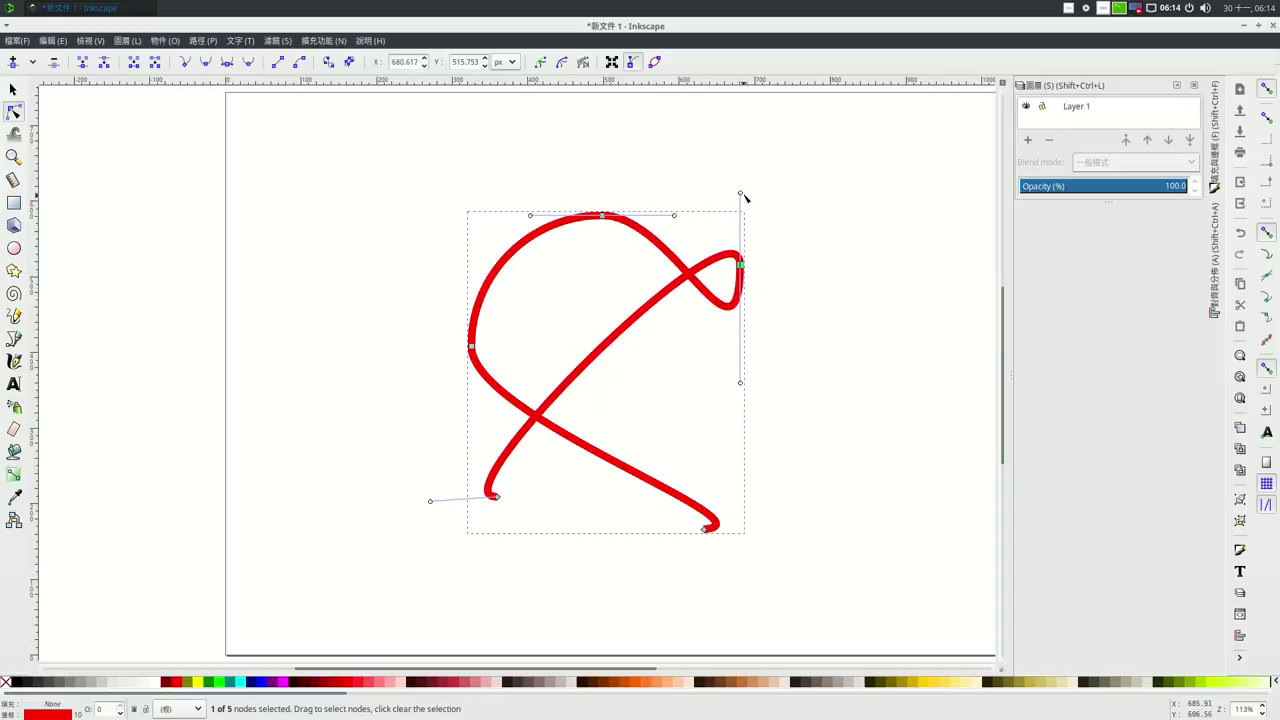
pyautogui.moveTo(740, 382); pyautogui.dragTo(803, 406)
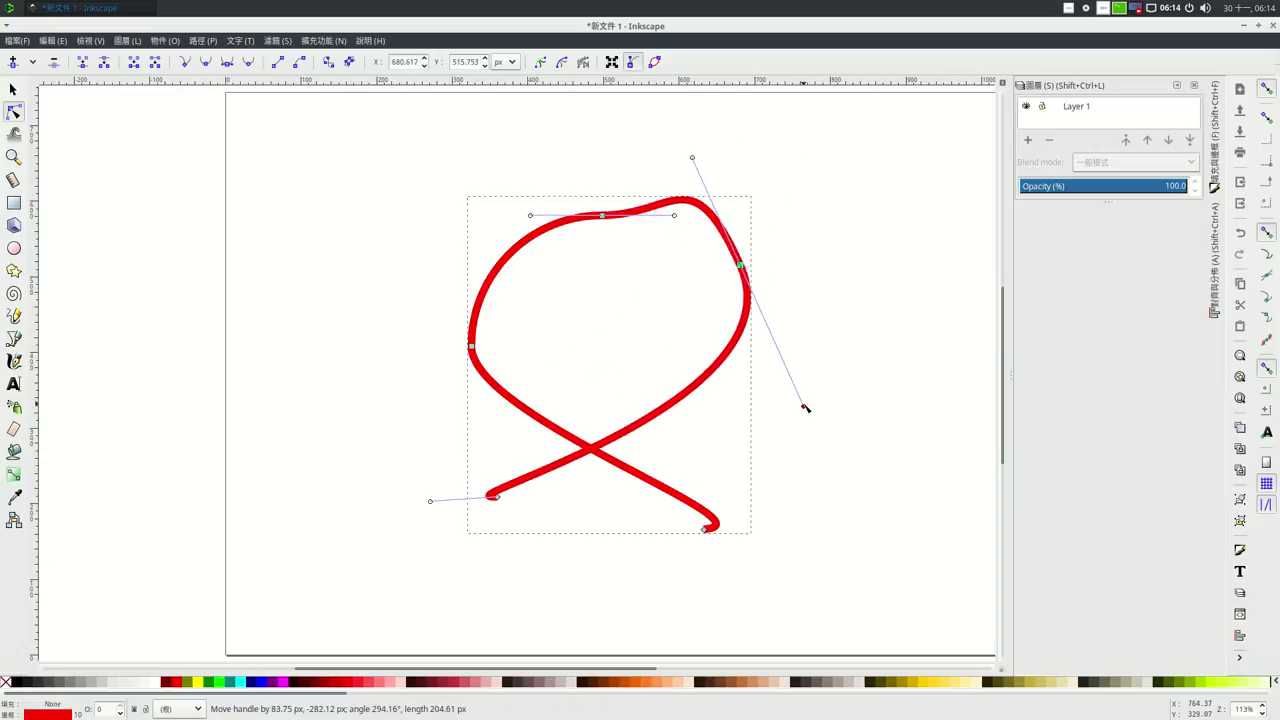
pyautogui.click(364, 376)
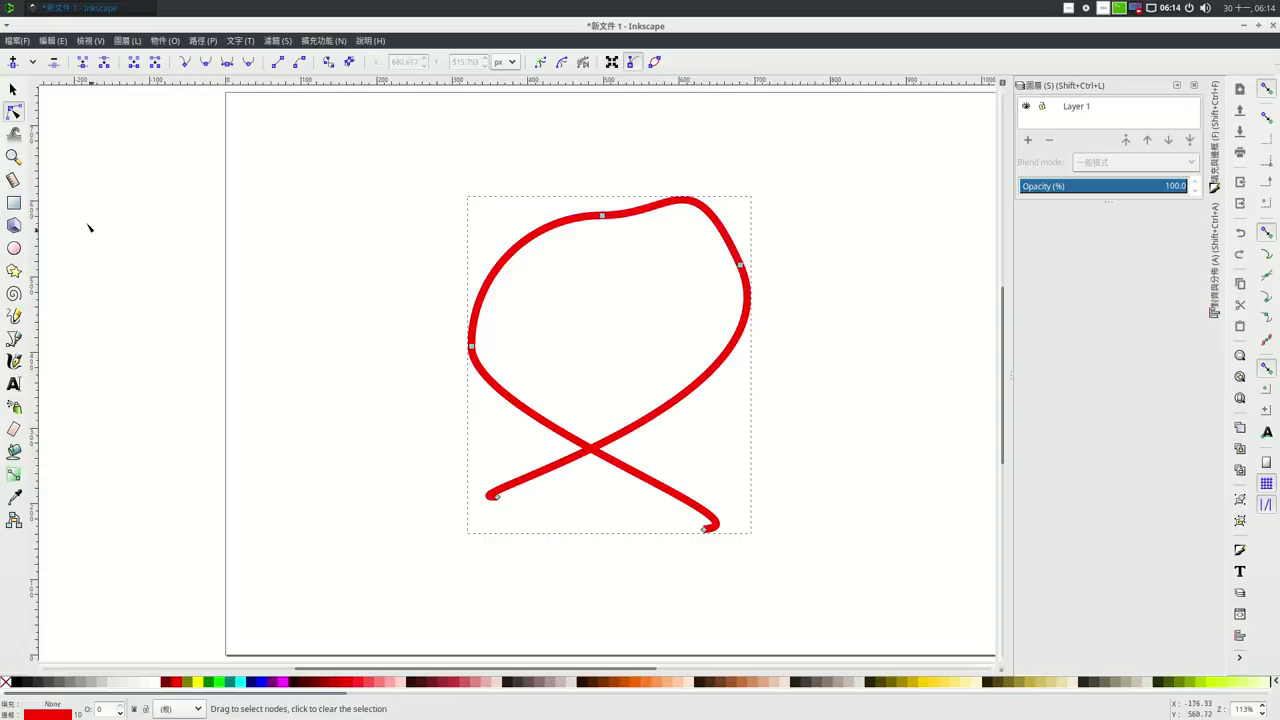
pyautogui.click(14, 90)
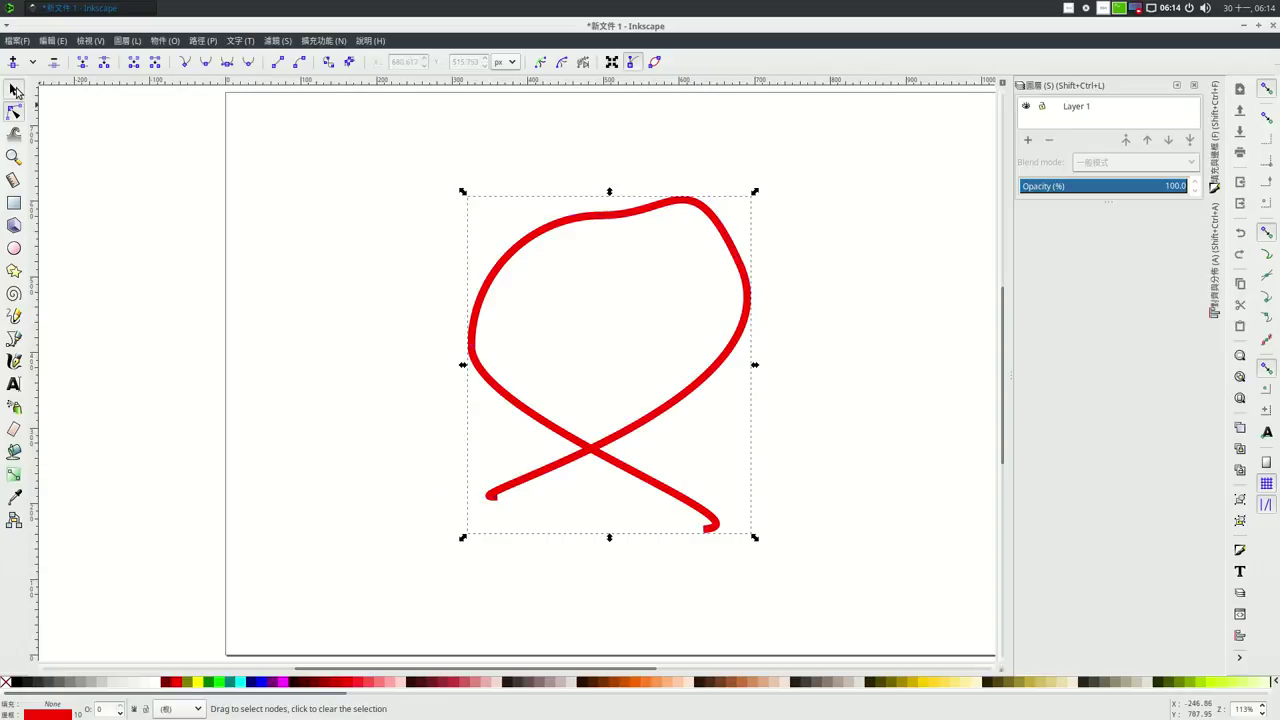
# Step: Set a dark blue pen stroke and place the first point below the ribbon's left tail
pyautogui.click(350, 363)
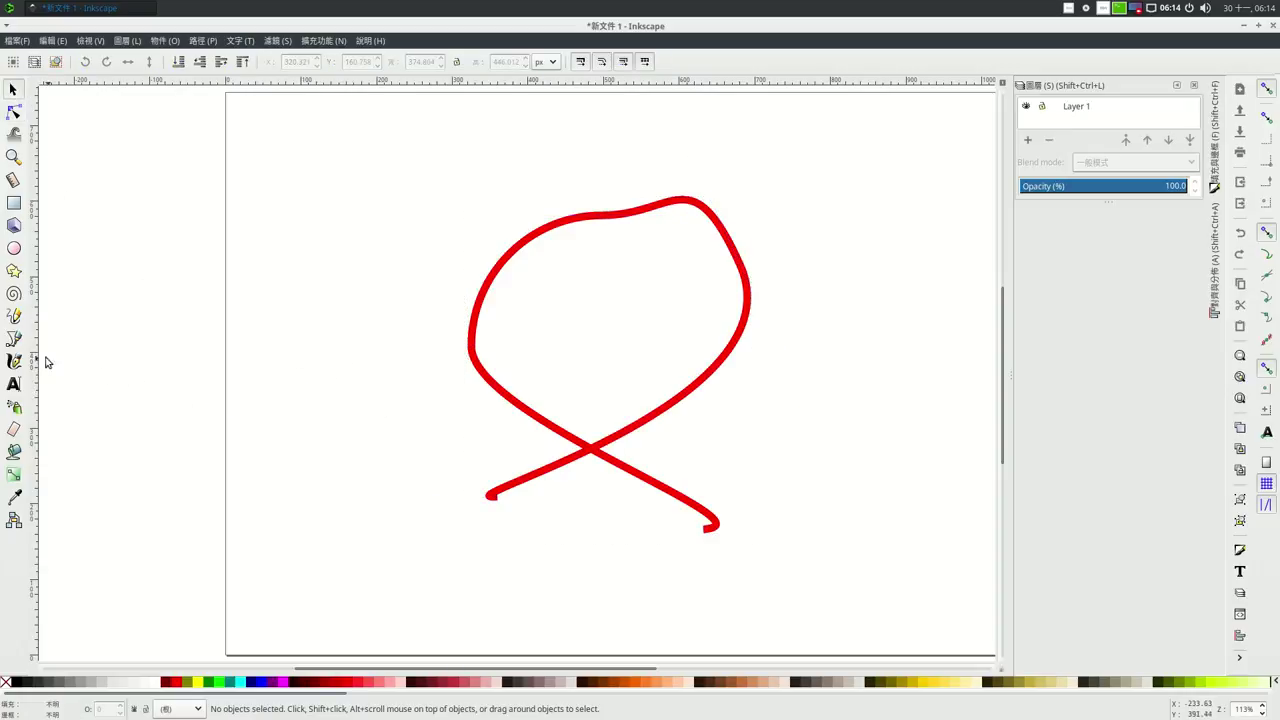
pyautogui.click(12, 340)
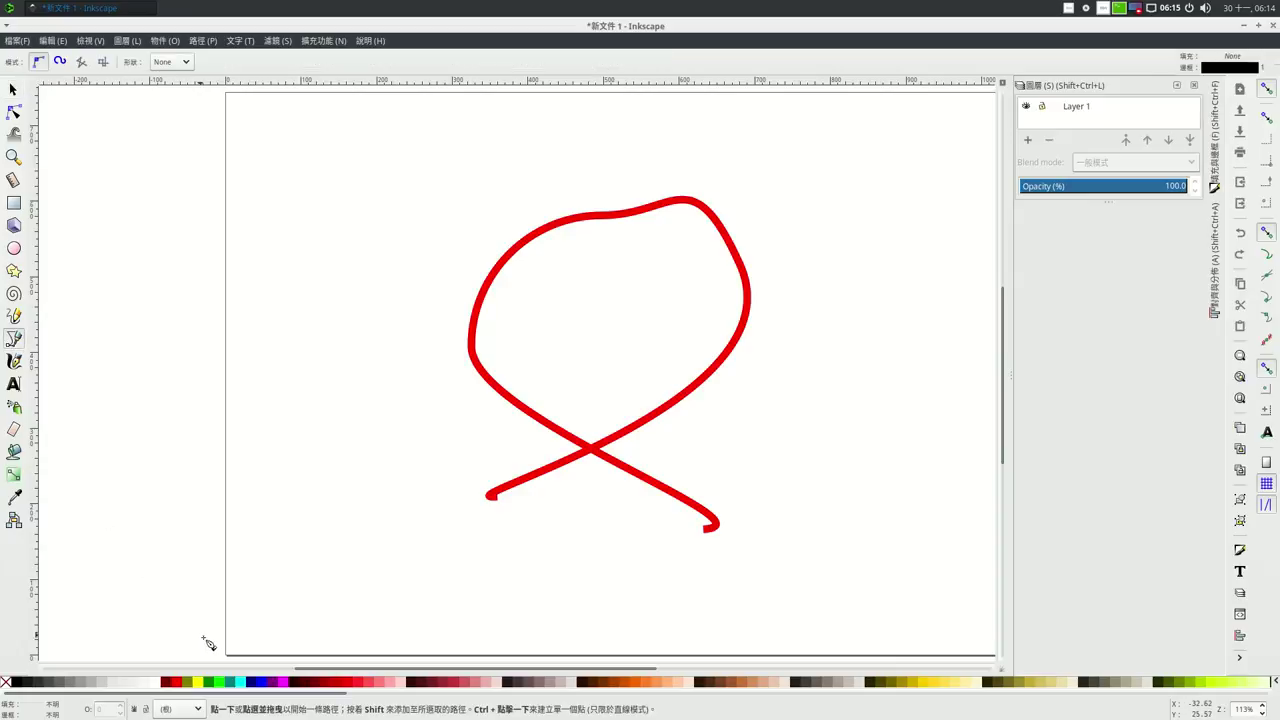
pyautogui.rightClick(262, 684)
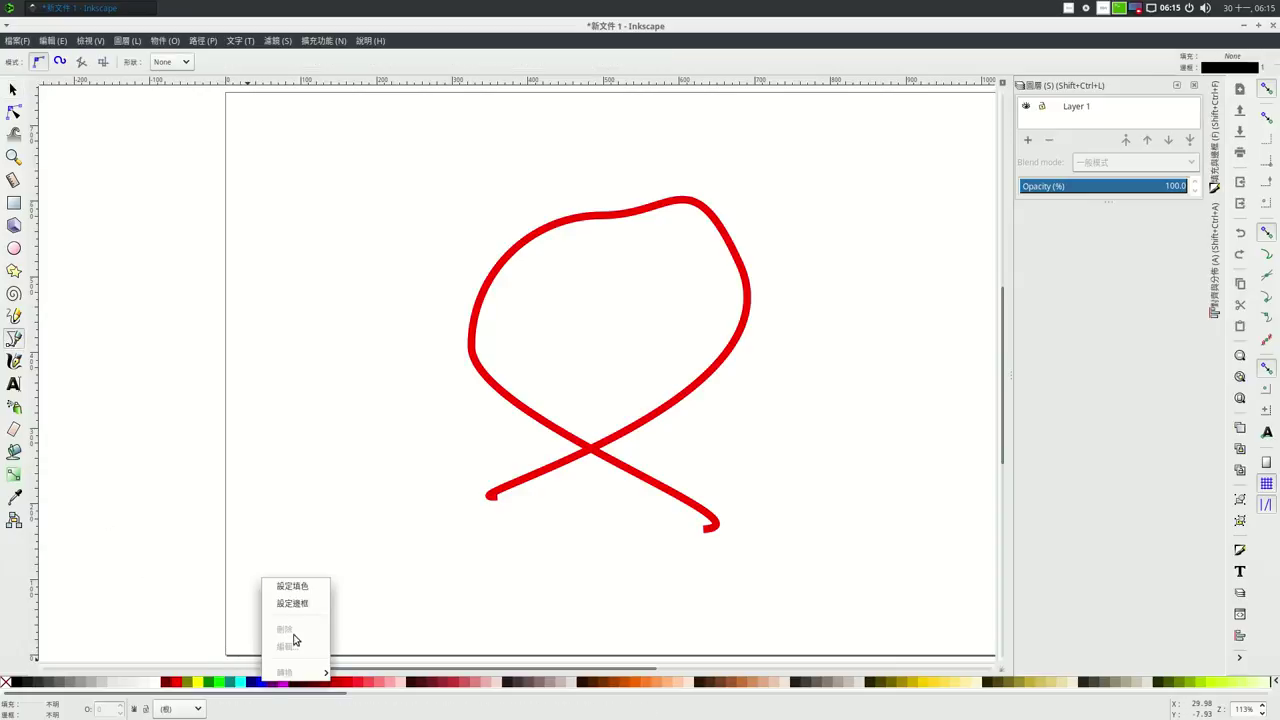
pyautogui.click(305, 603)
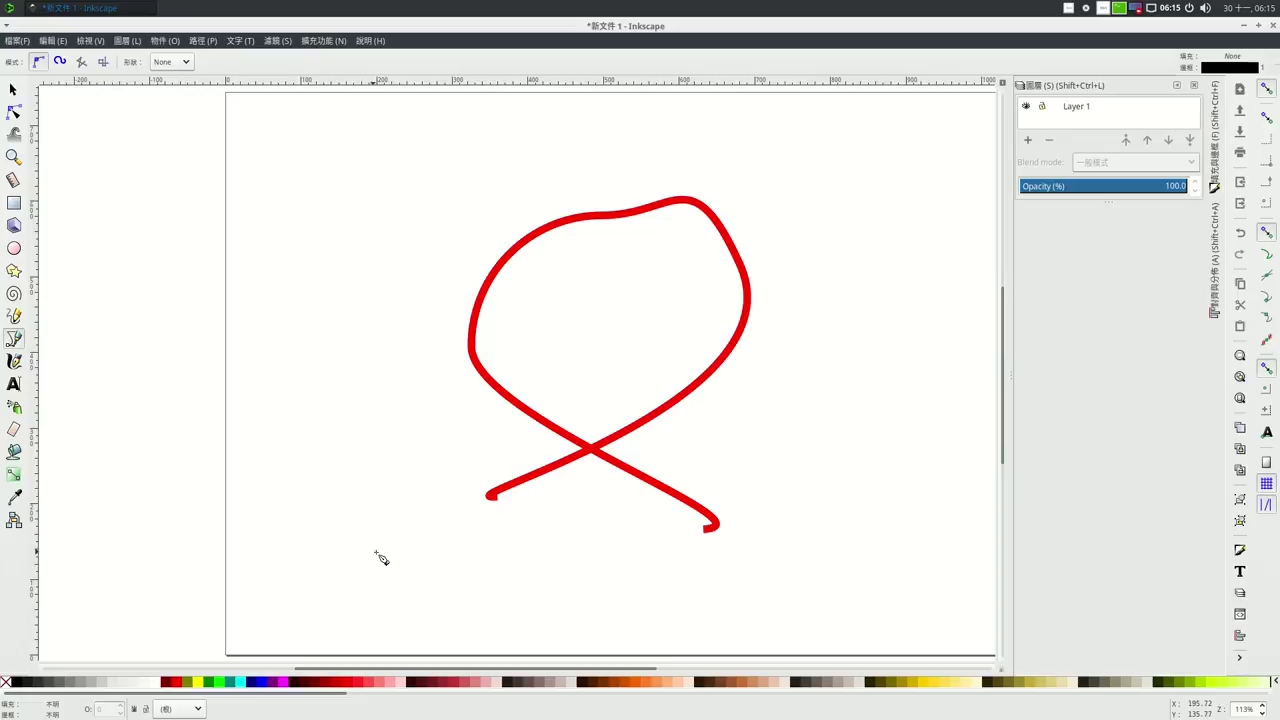
pyautogui.click(492, 522)
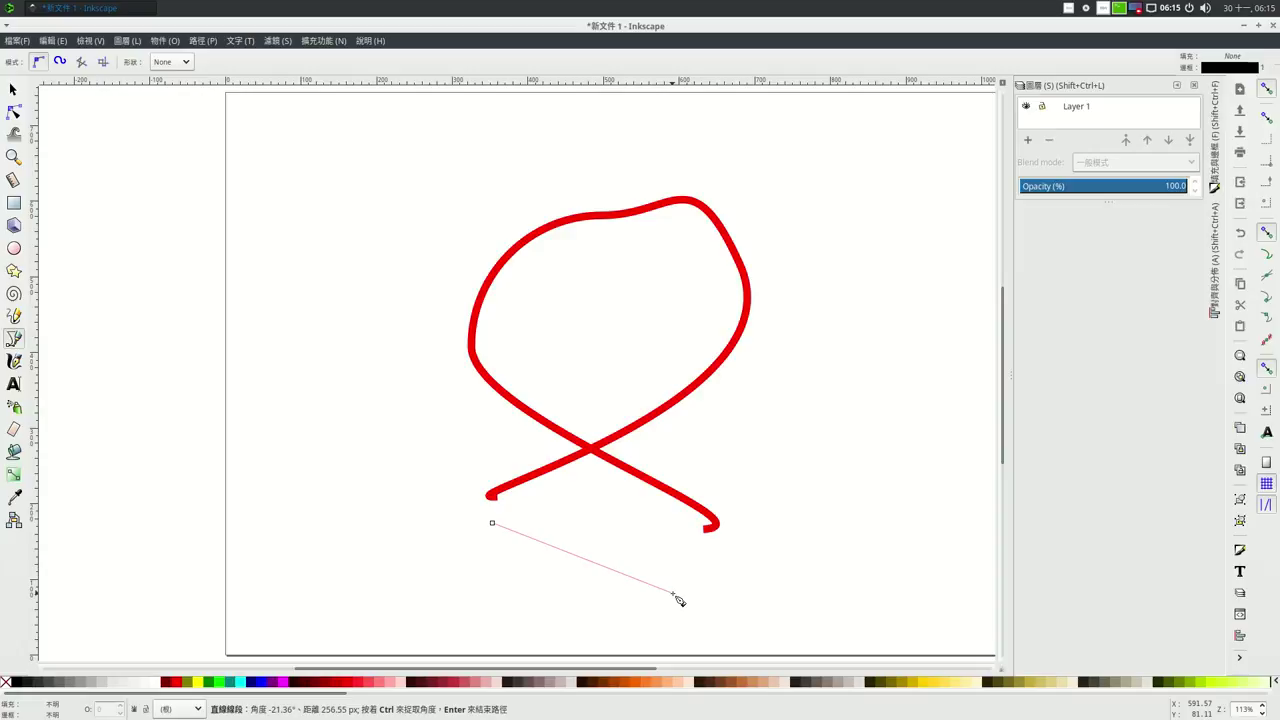
# Step: Draw a thin S-bend curve below the ribbon, rising to the right, and finish it
pyautogui.moveTo(673, 595); pyautogui.dragTo(675, 541)
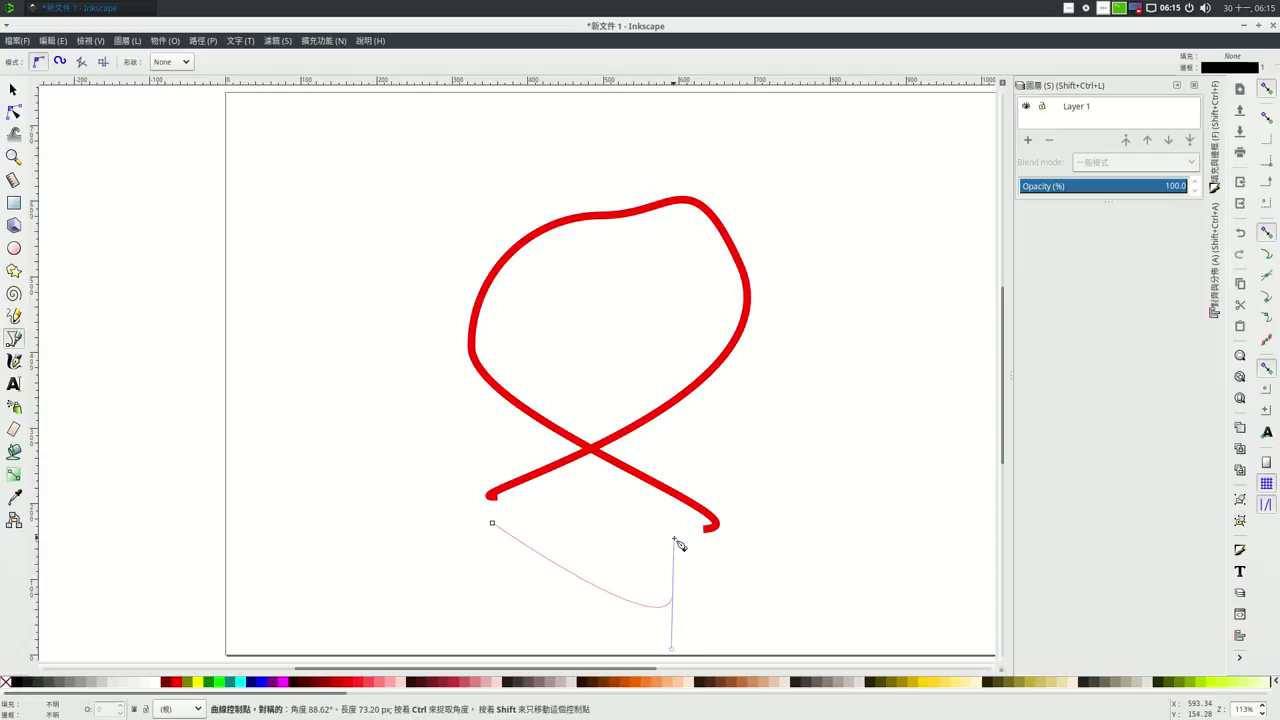
pyautogui.moveTo(675, 541); pyautogui.dragTo(664, 516)
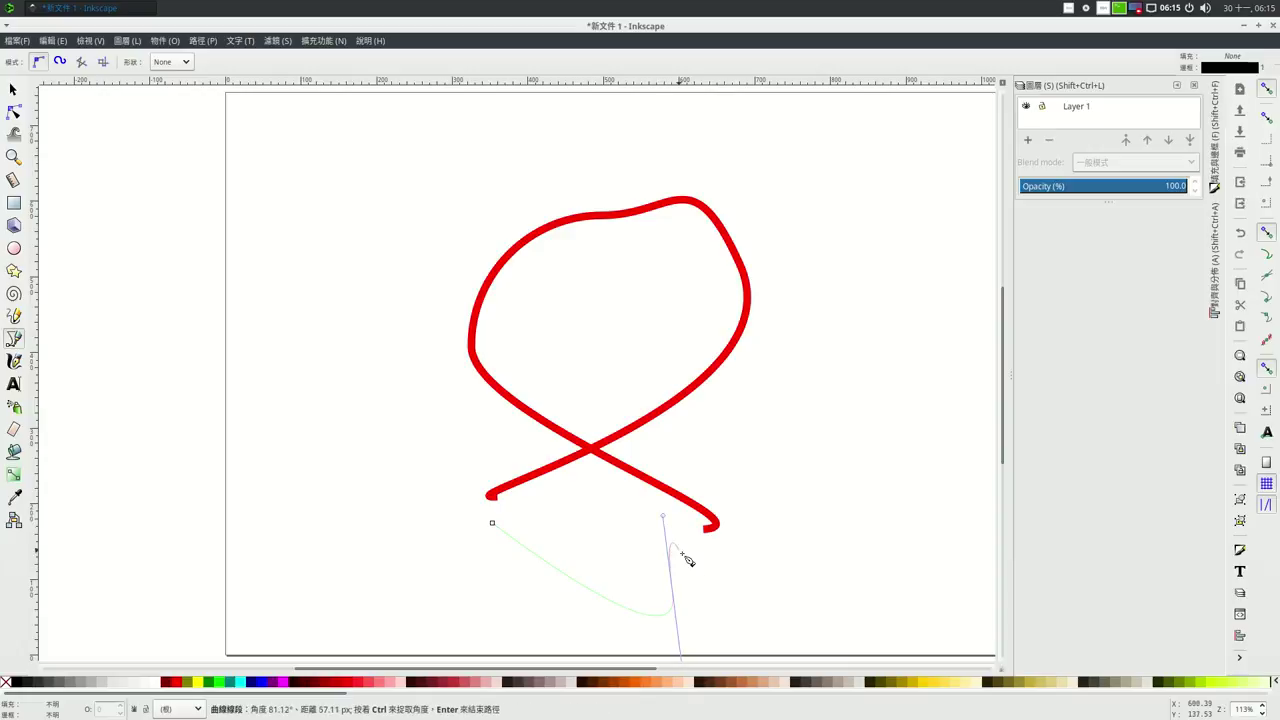
pyautogui.click(738, 594)
pyautogui.press('Return')
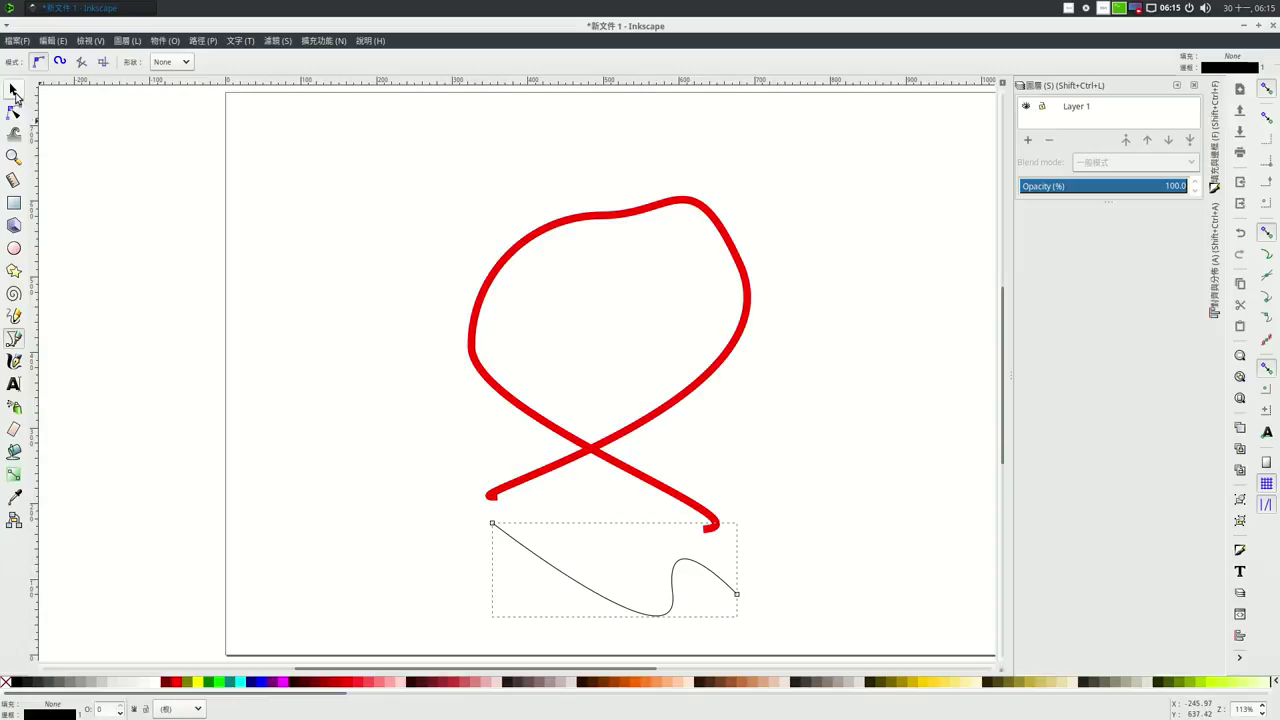
# Step: Move the curve's middle node up-left and add the red ribbon to node editing
pyautogui.click(14, 114)
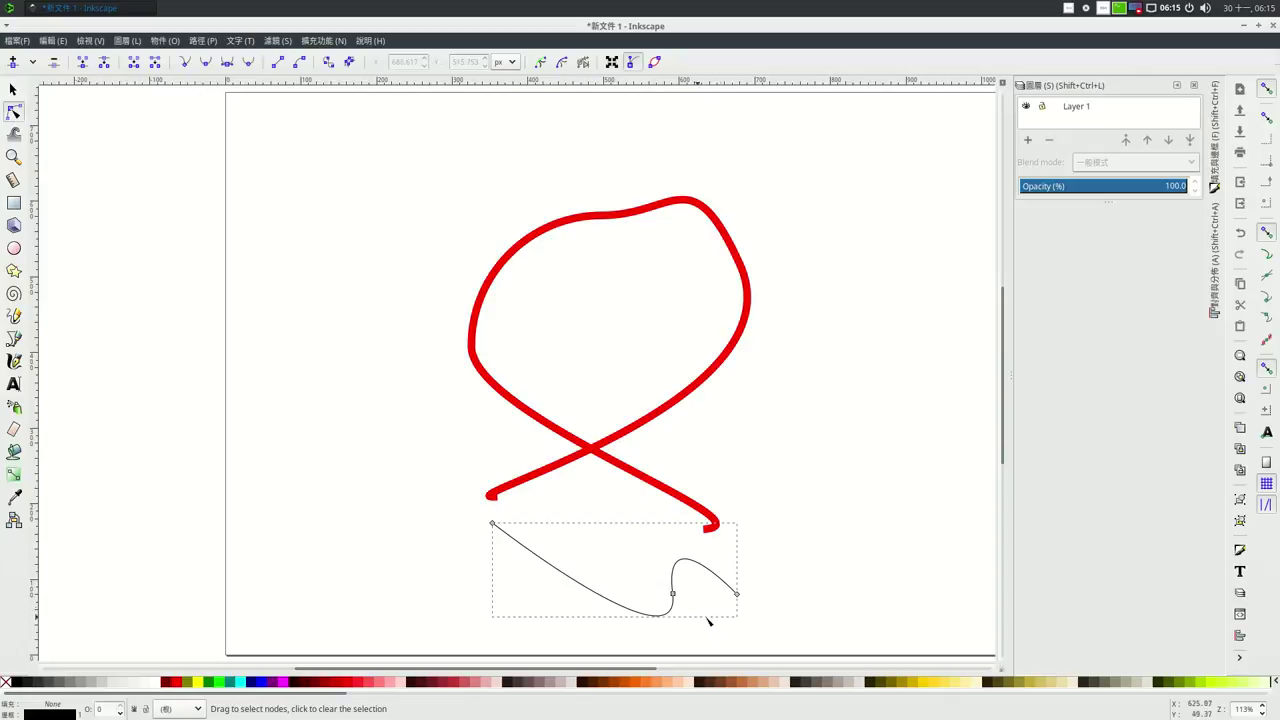
pyautogui.moveTo(672, 593); pyautogui.dragTo(623, 559)
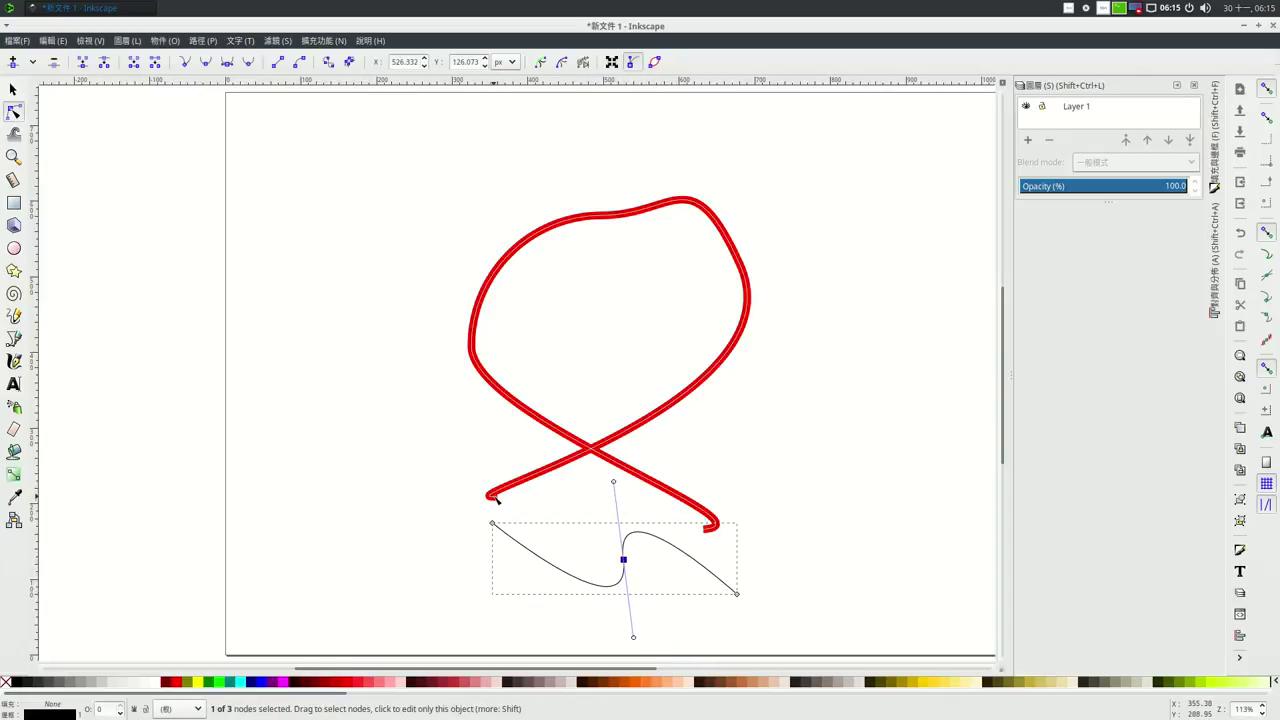
pyautogui.keyDown('shift'); pyautogui.click(570, 463); pyautogui.keyUp('shift')
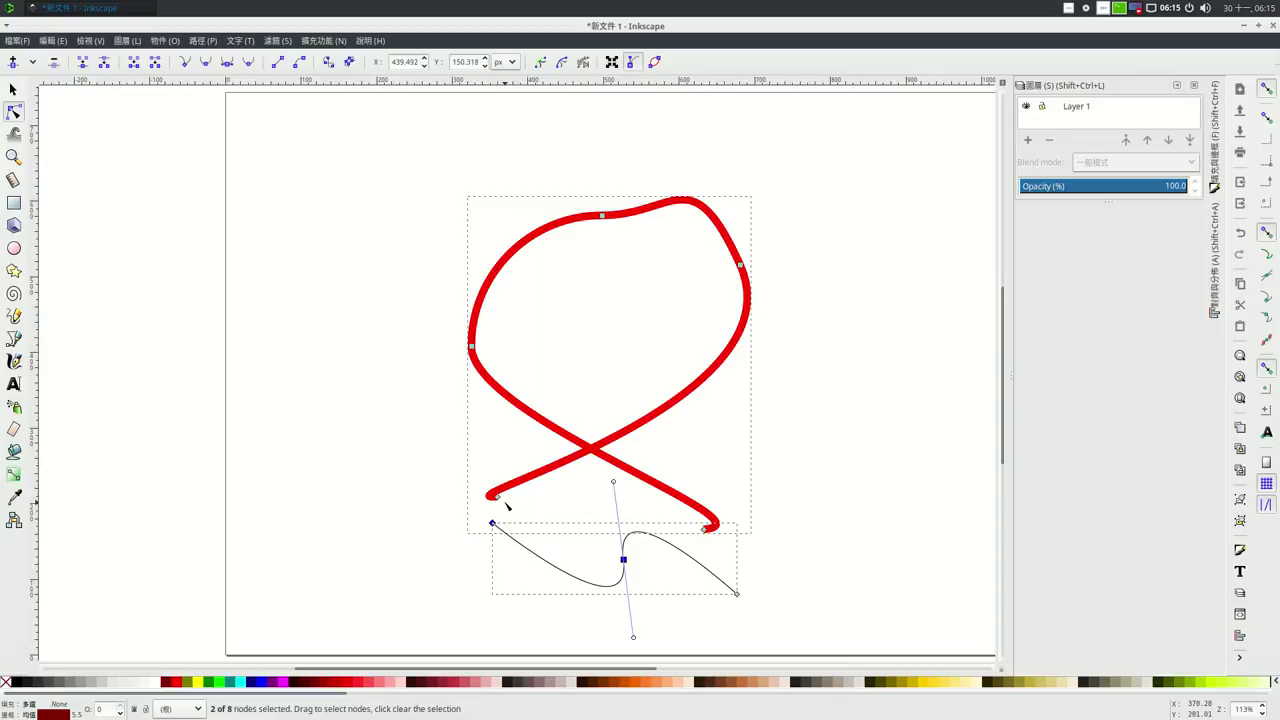
# Step: Select the ribbon's left end and the curve's start node, then join them with a segment
pyautogui.keyDown('shift'); pyautogui.click(495, 497); pyautogui.keyUp('shift')
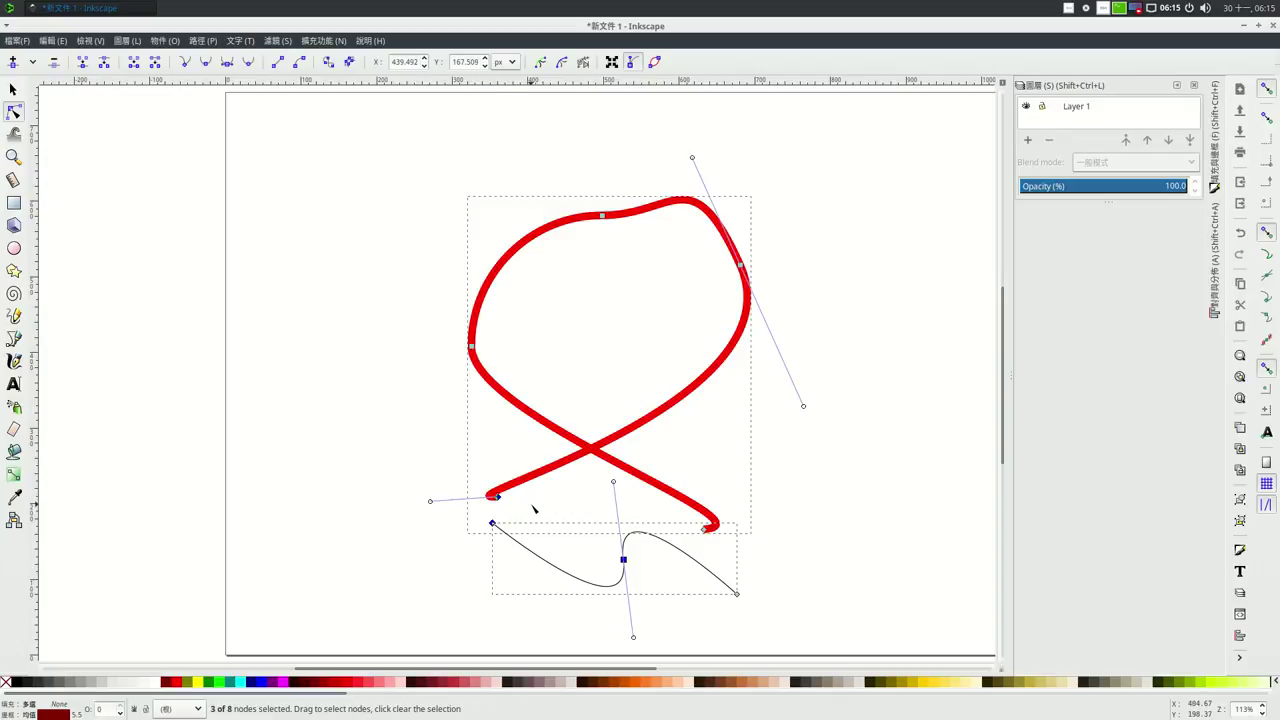
pyautogui.keyDown('shift'); pyautogui.click(623, 560); pyautogui.keyUp('shift')
pyautogui.keyDown('shift'); pyautogui.click(497, 496); pyautogui.keyUp('shift')
pyautogui.keyDown('shift'); pyautogui.click(494, 524); pyautogui.keyUp('shift')
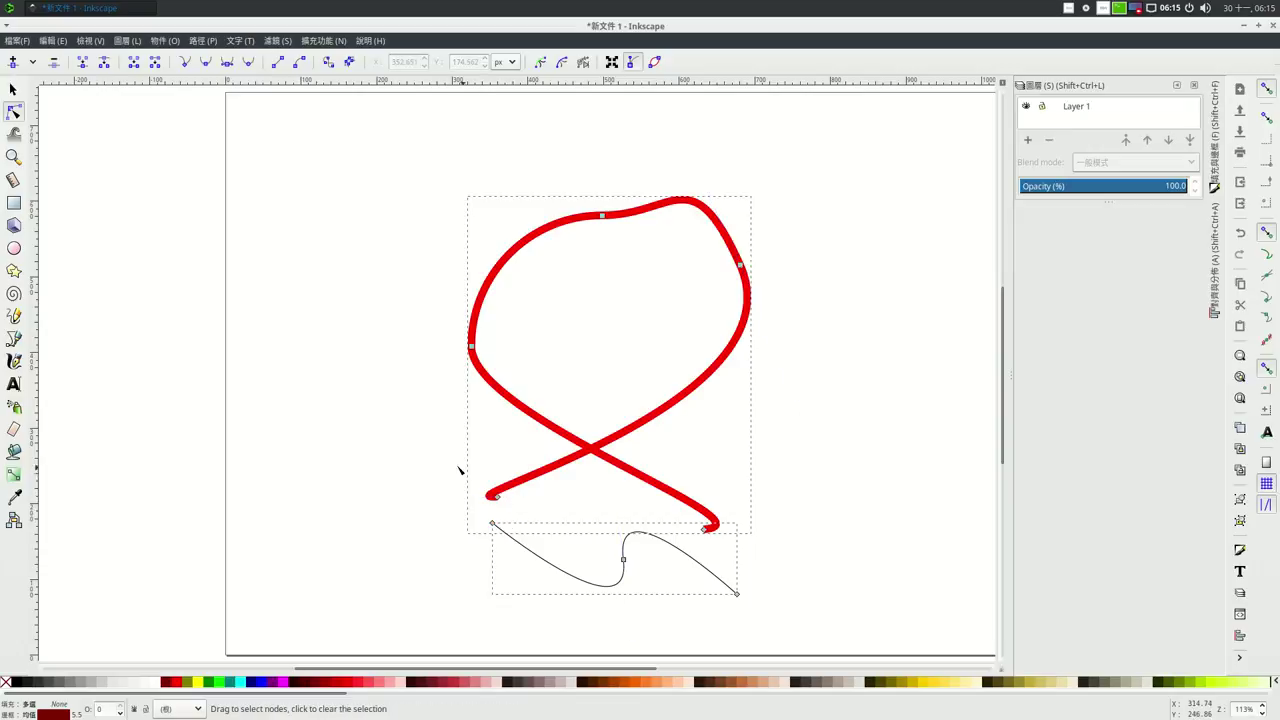
pyautogui.moveTo(449, 465); pyautogui.dragTo(524, 562)
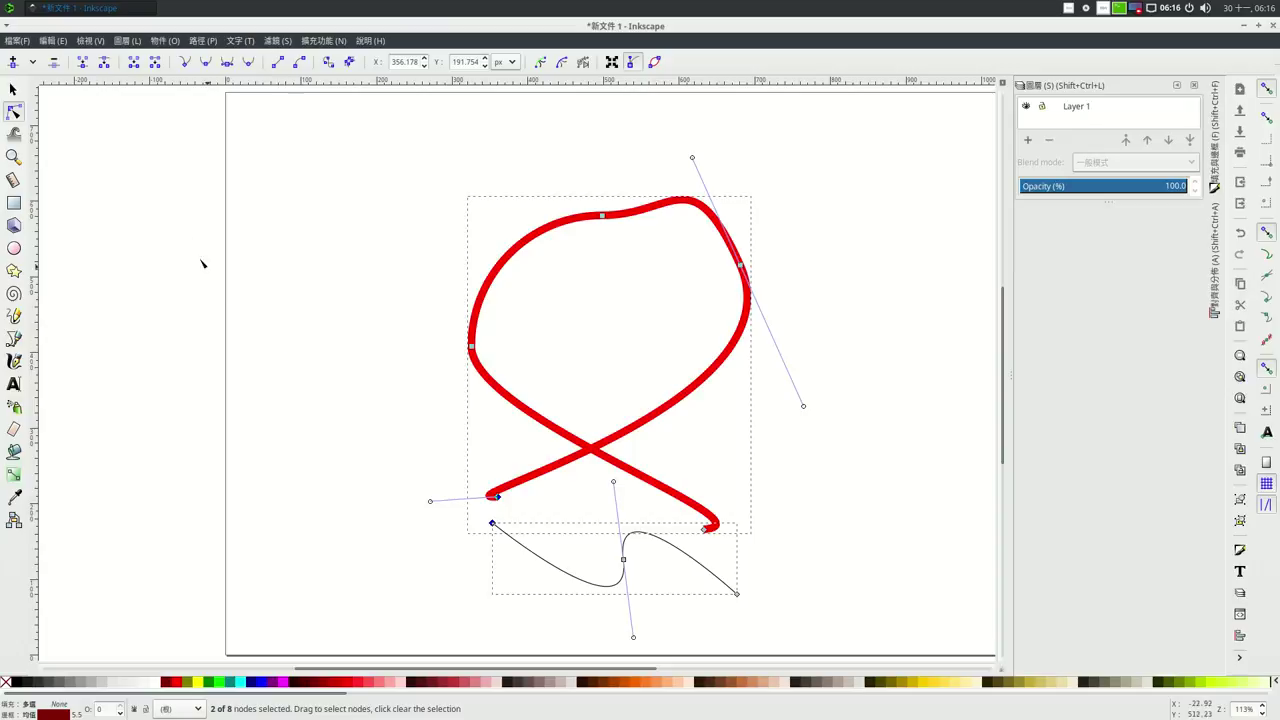
pyautogui.click(134, 62)
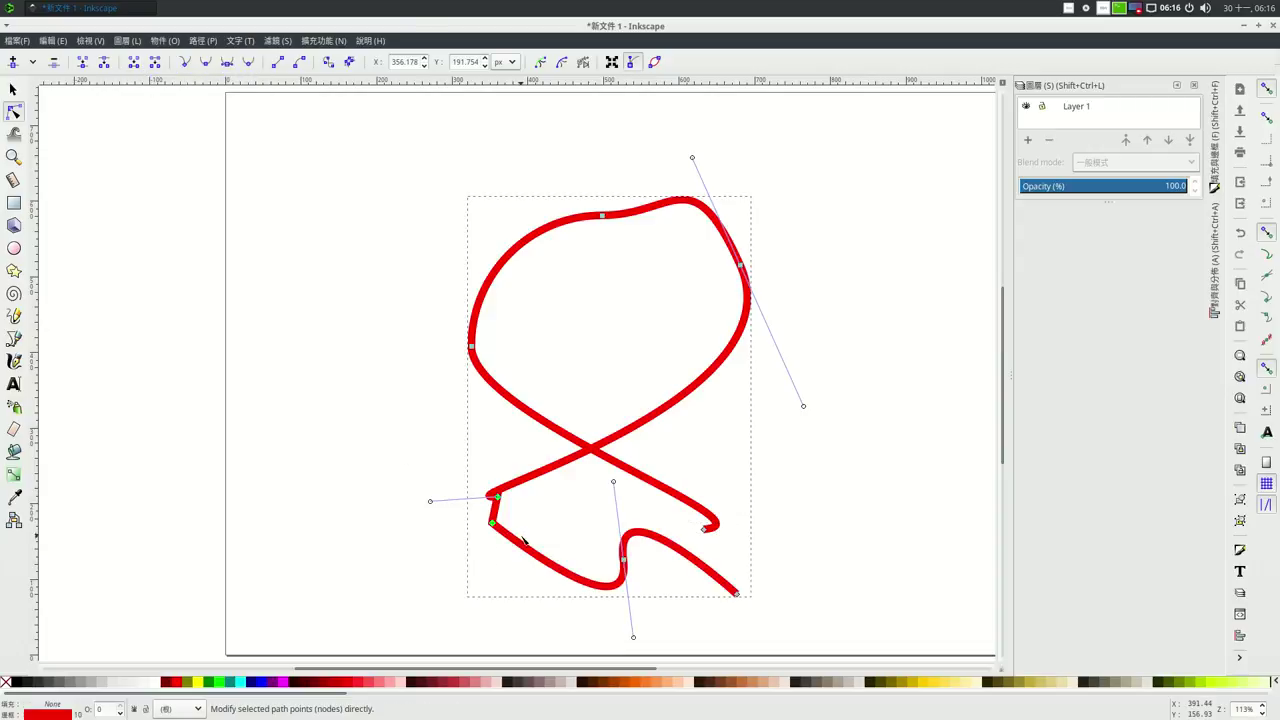
# Step: Undo the join, then select the curve's start node and the ribbon's left end node
pyautogui.hotkey('ctrl', 'z')
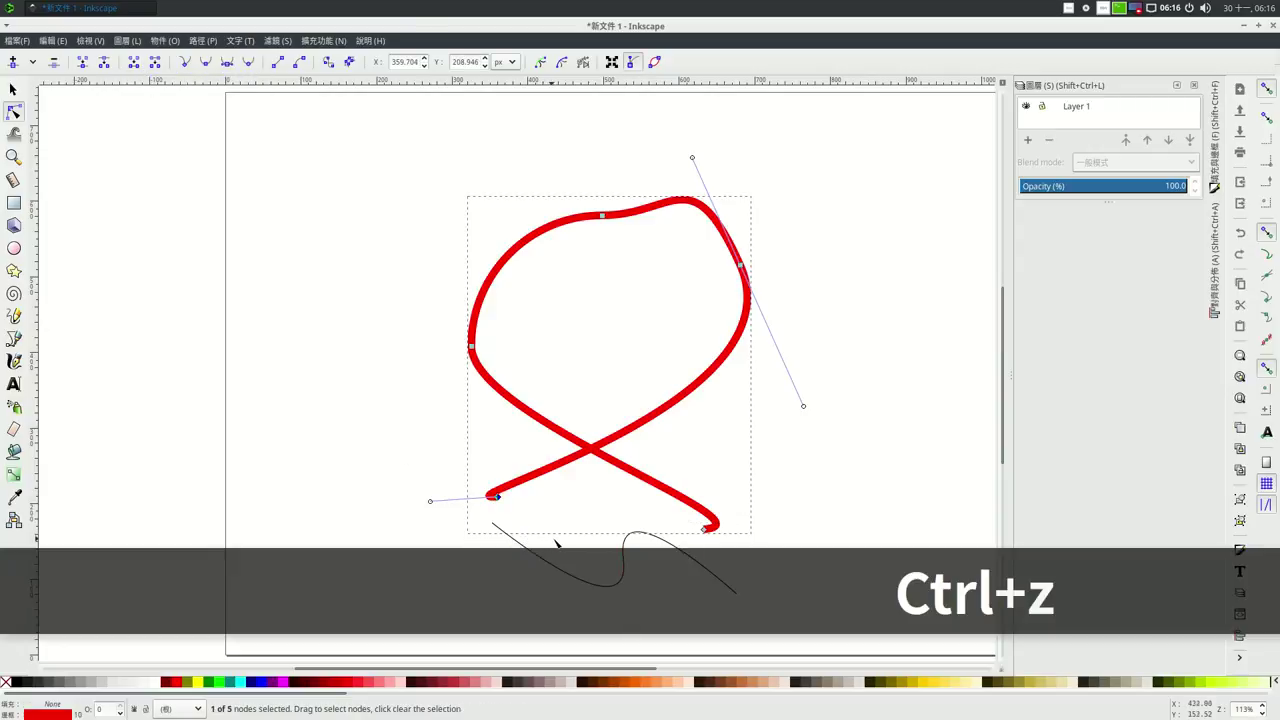
pyautogui.click(535, 496)
pyautogui.click(507, 488)
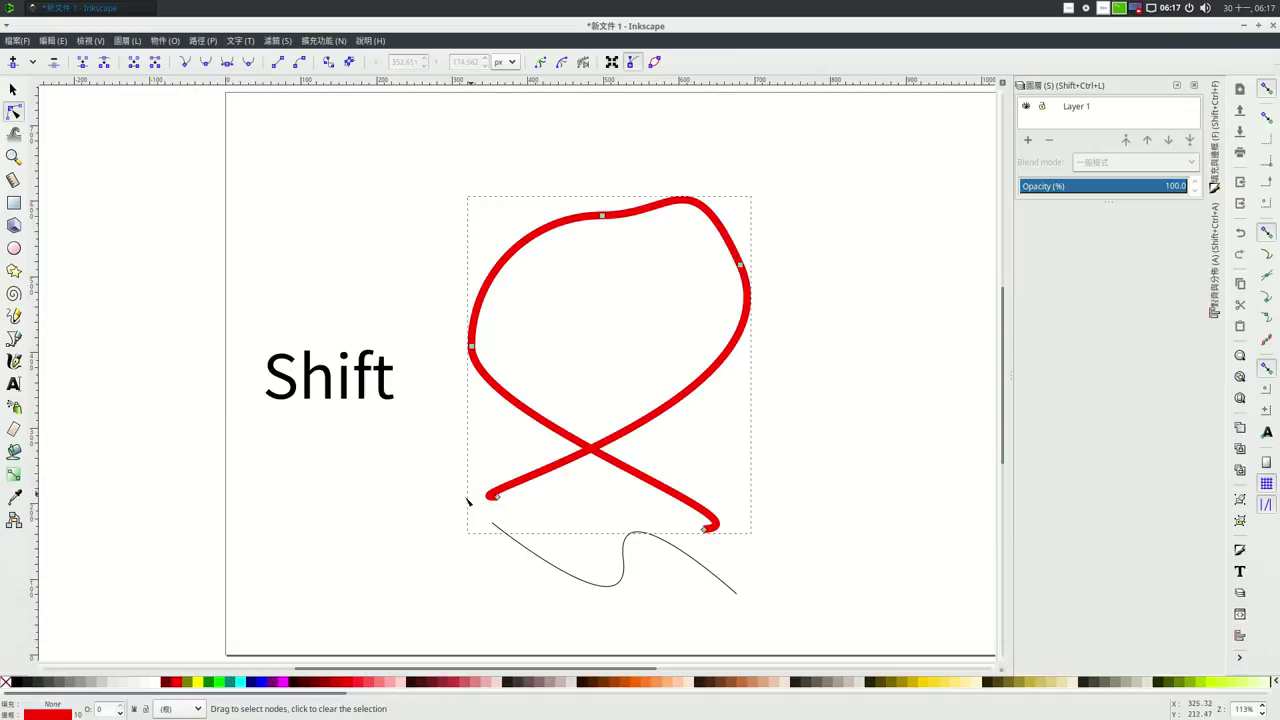
pyautogui.keyDown('shift'); pyautogui.click(524, 550); pyautogui.keyUp('shift')
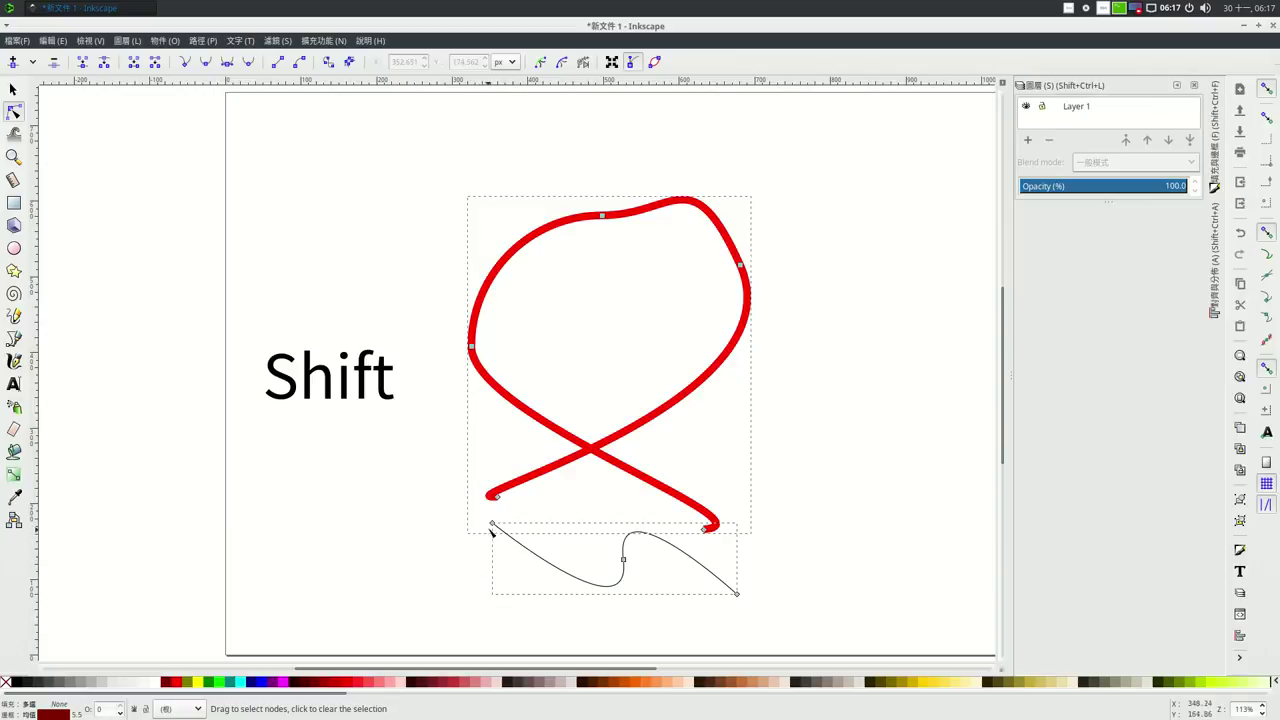
pyautogui.keyDown('shift'); pyautogui.click(492, 524); pyautogui.keyUp('shift')
pyautogui.keyDown('shift'); pyautogui.click(499, 497); pyautogui.keyUp('shift')
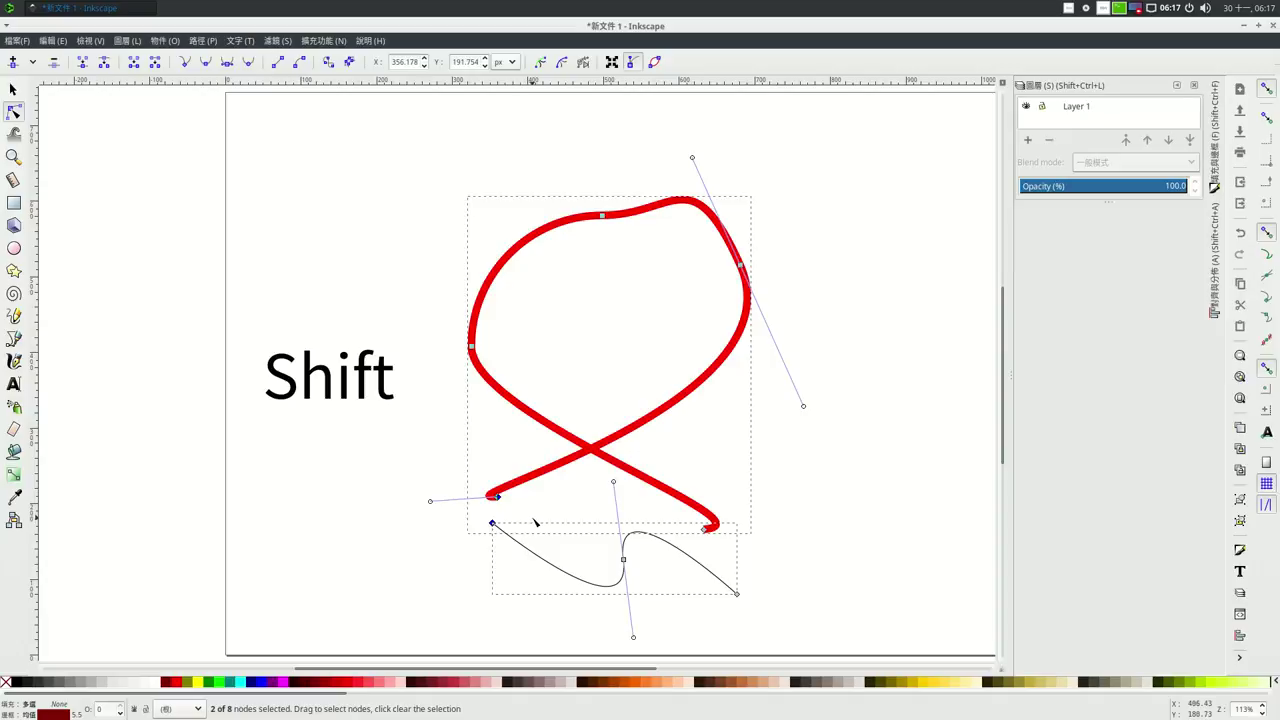
# Step: Adjust the node selection, ending on the nodes of the curve's right segment
pyautogui.keyDown('shift'); pyautogui.click(742, 268); pyautogui.keyUp('shift')
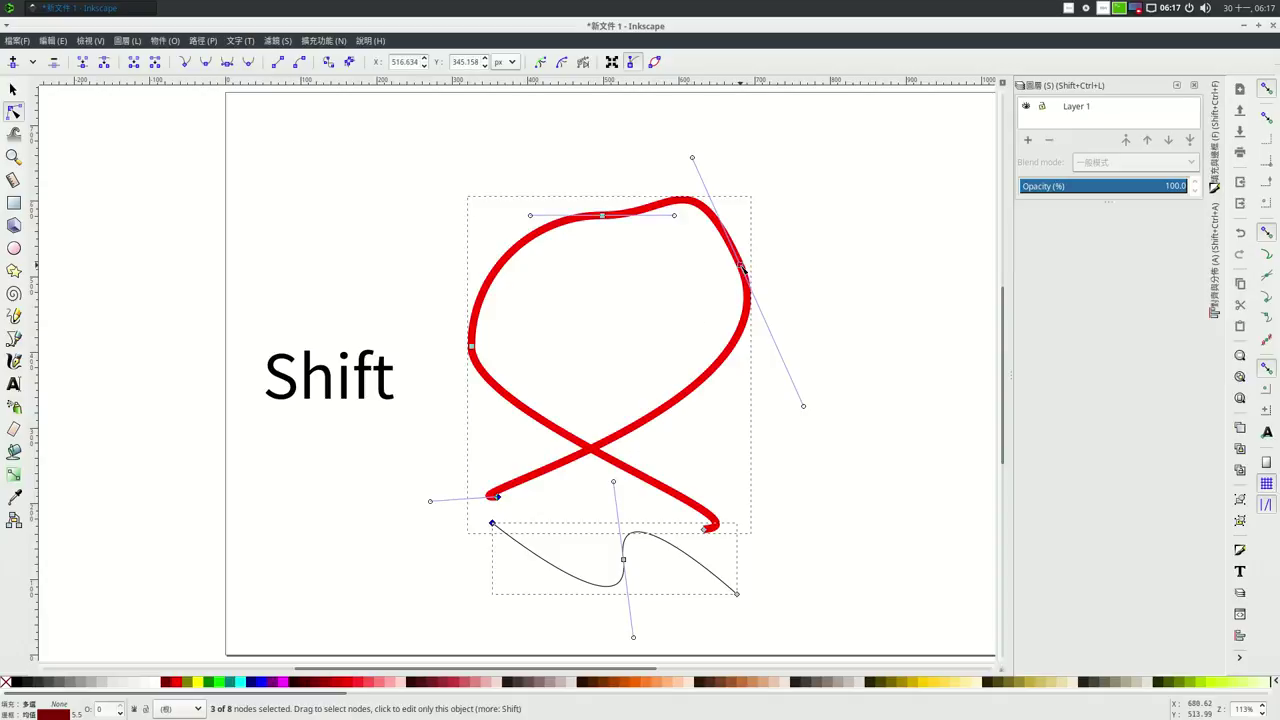
pyautogui.keyDown('shift'); pyautogui.click(742, 268); pyautogui.keyUp('shift')
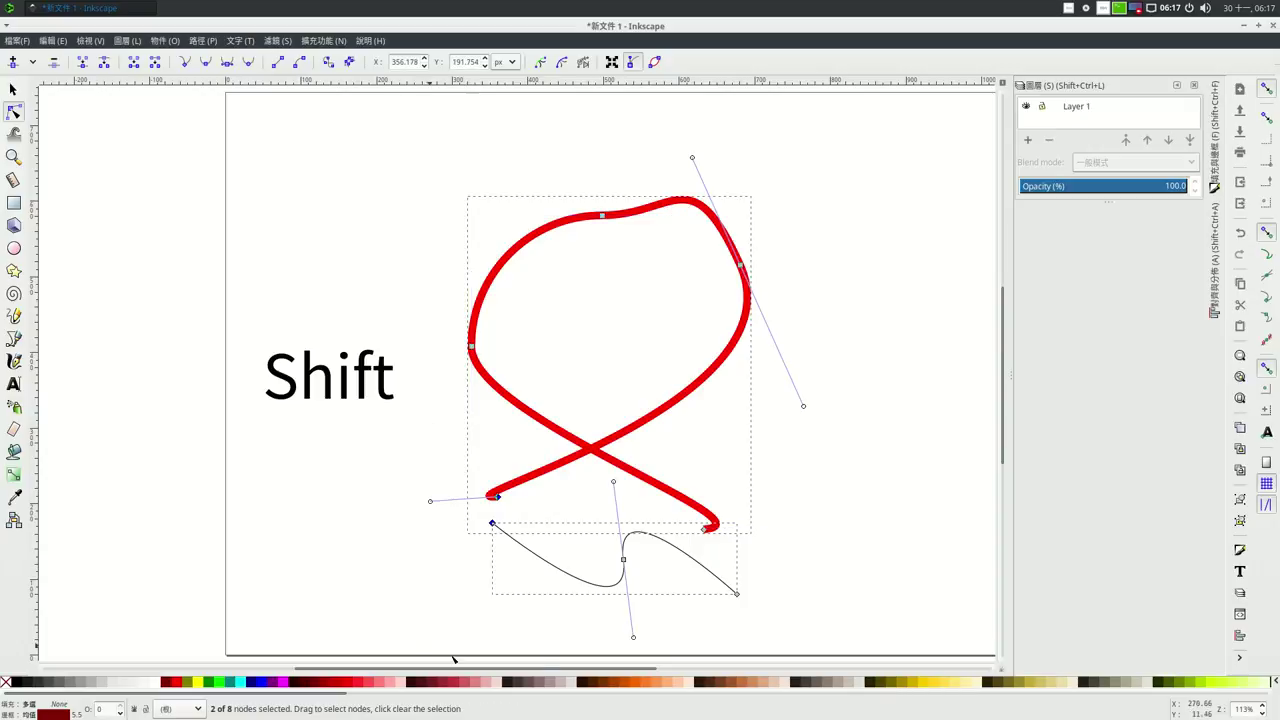
pyautogui.keyDown('shift'); pyautogui.click(547, 566); pyautogui.keyUp('shift')
pyautogui.keyDown('shift'); pyautogui.click(547, 566); pyautogui.keyUp('shift')
pyautogui.keyDown('shift'); pyautogui.click(552, 568); pyautogui.keyUp('shift')
pyautogui.keyDown('shift'); pyautogui.click(550, 567); pyautogui.keyUp('shift')
pyautogui.keyDown('shift'); pyautogui.click(692, 562); pyautogui.keyUp('shift')
pyautogui.keyDown('shift'); pyautogui.click(700, 568); pyautogui.keyUp('shift')
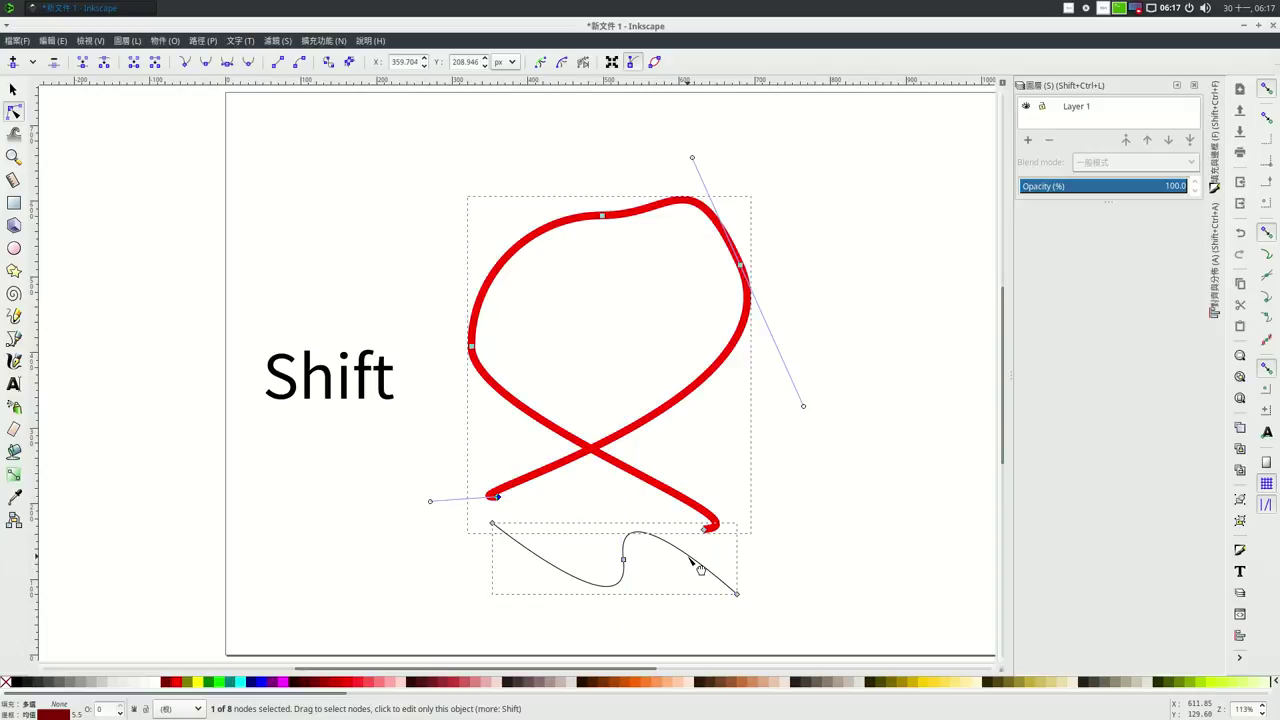
pyautogui.click(558, 570)
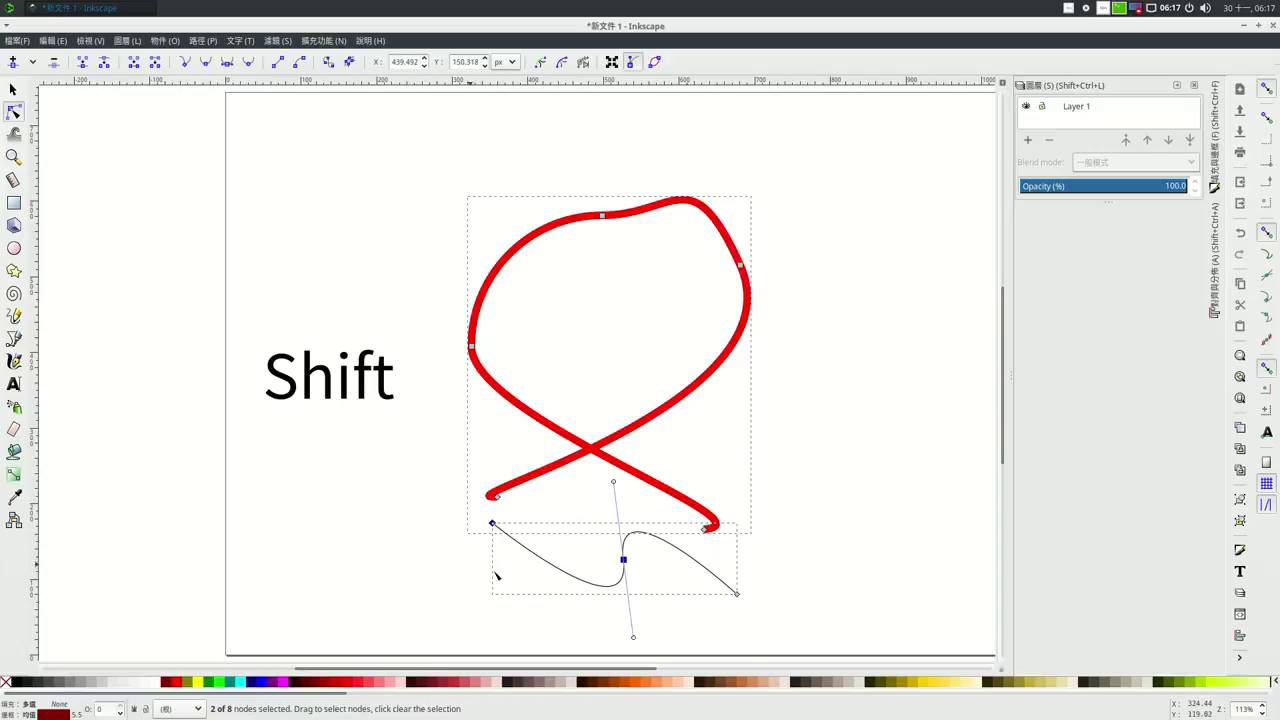
pyautogui.click(660, 488)
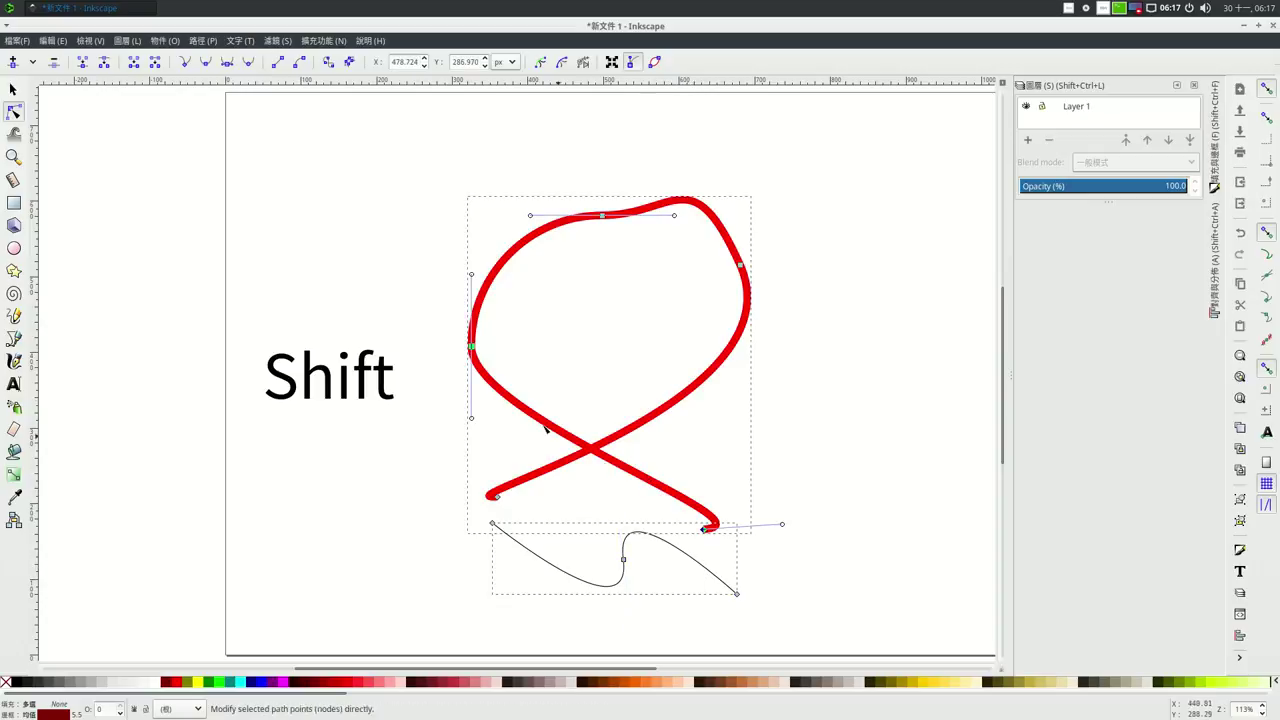
pyautogui.keyDown('shift'); pyautogui.click(472, 348); pyautogui.keyUp('shift')
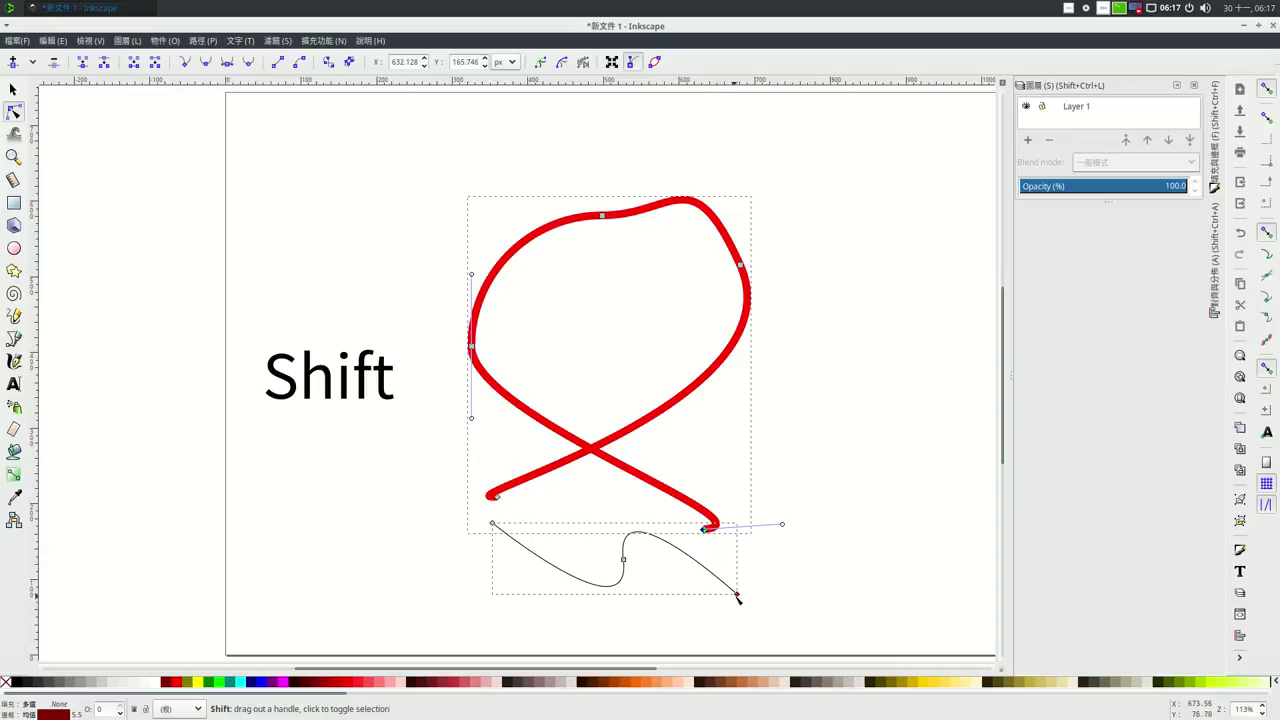
pyautogui.keyDown('shift'); pyautogui.click(737, 594); pyautogui.keyUp('shift')
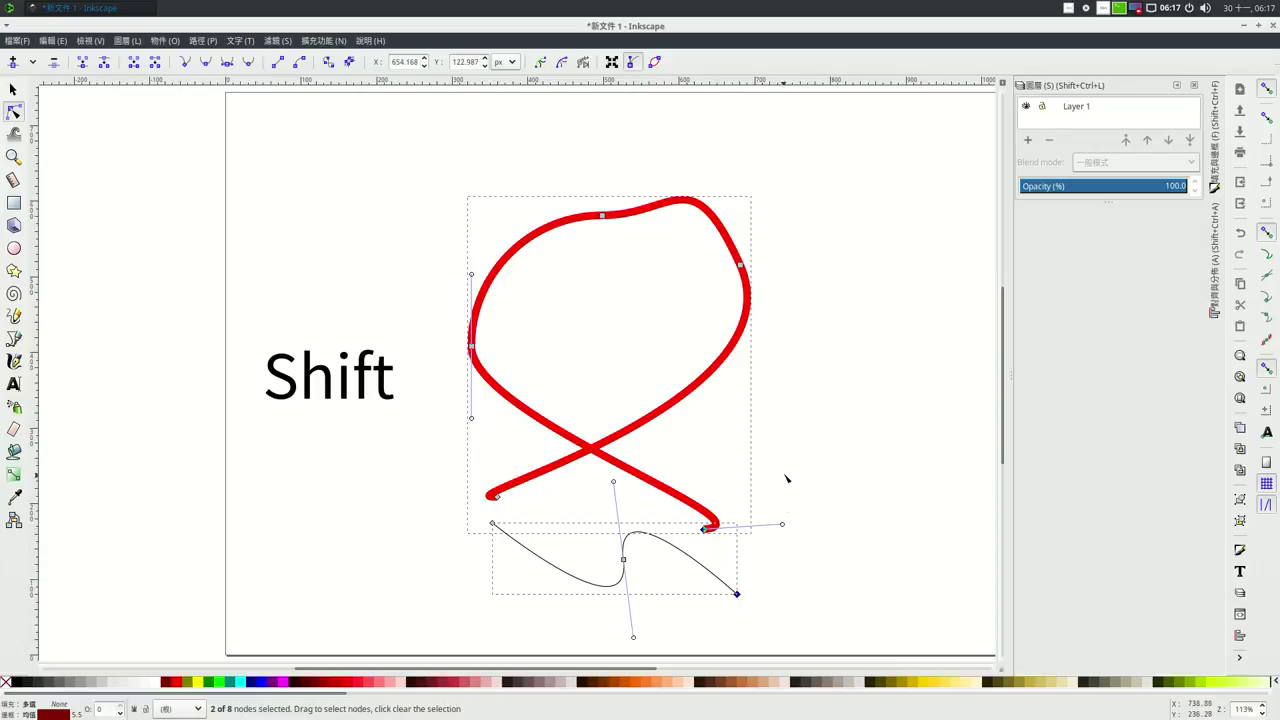
pyautogui.keyDown('shift'); pyautogui.click(705, 531); pyautogui.keyUp('shift')
pyautogui.keyDown('shift'); pyautogui.click(737, 594); pyautogui.keyUp('shift')
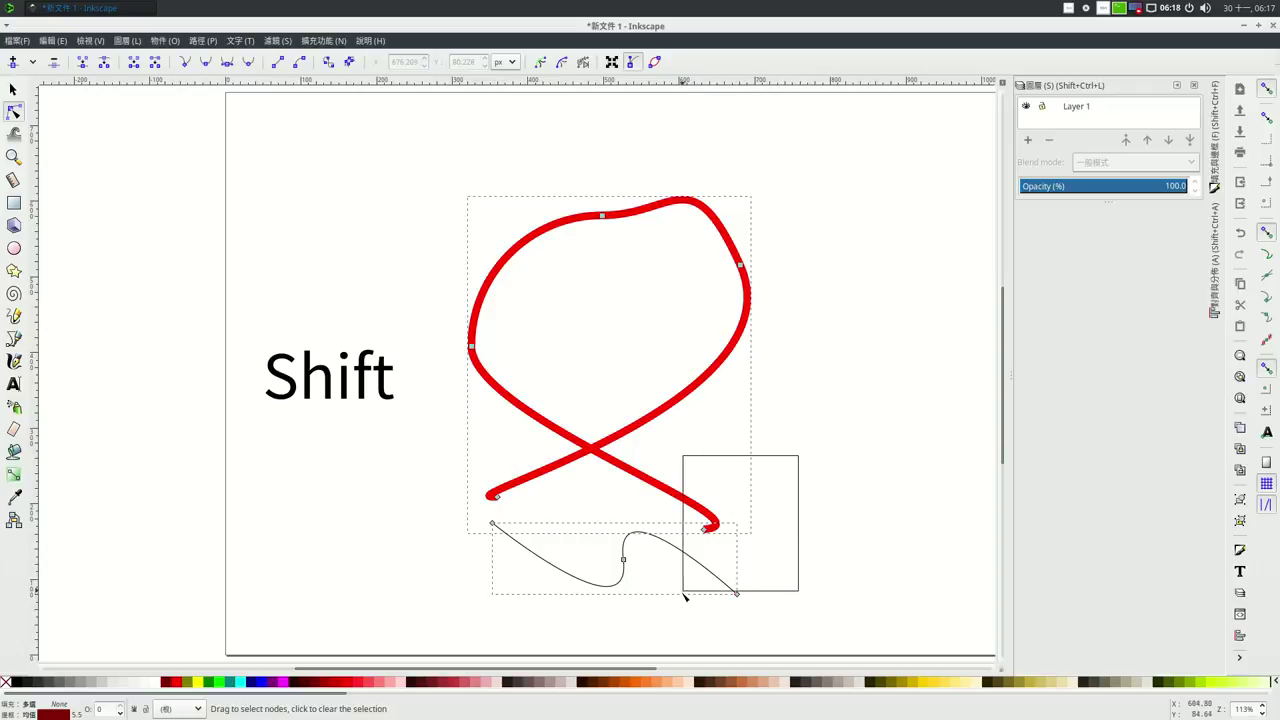
pyautogui.moveTo(800, 456); pyautogui.dragTo(672, 630)
pyautogui.moveTo(833, 464); pyautogui.dragTo(601, 622)
pyautogui.moveTo(826, 220); pyautogui.dragTo(652, 326)
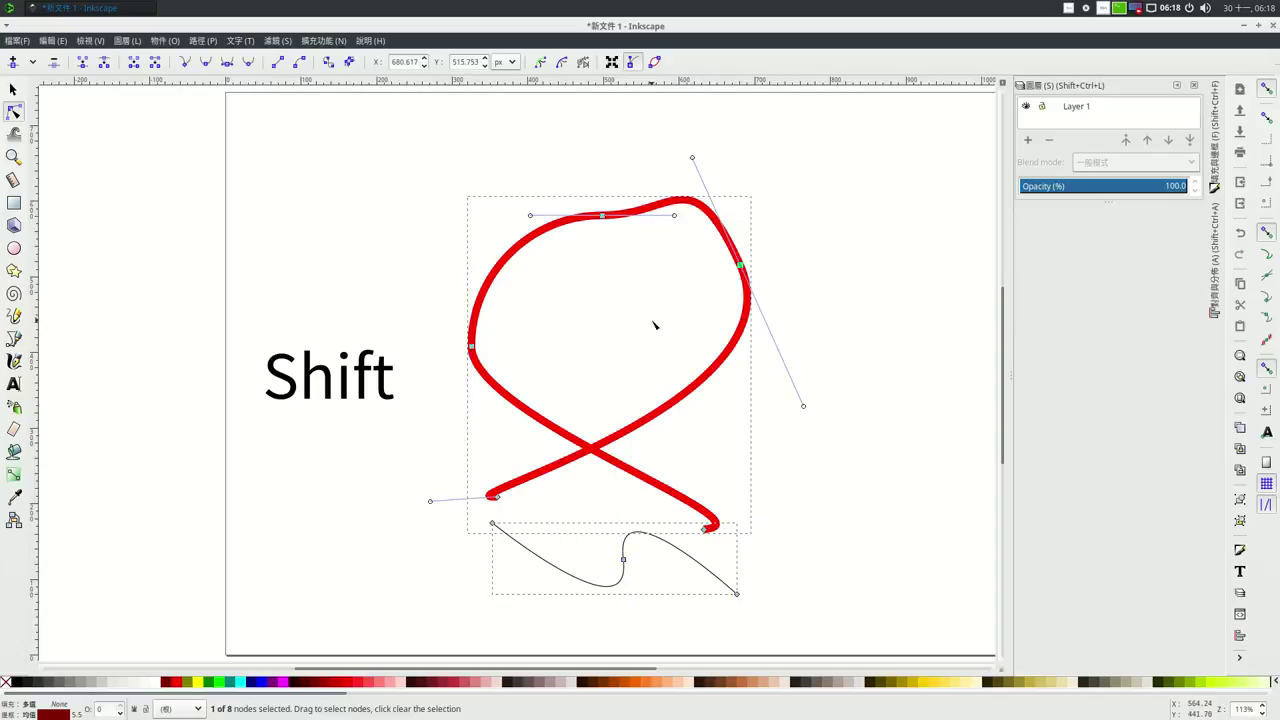
pyautogui.moveTo(578, 140); pyautogui.dragTo(643, 301)
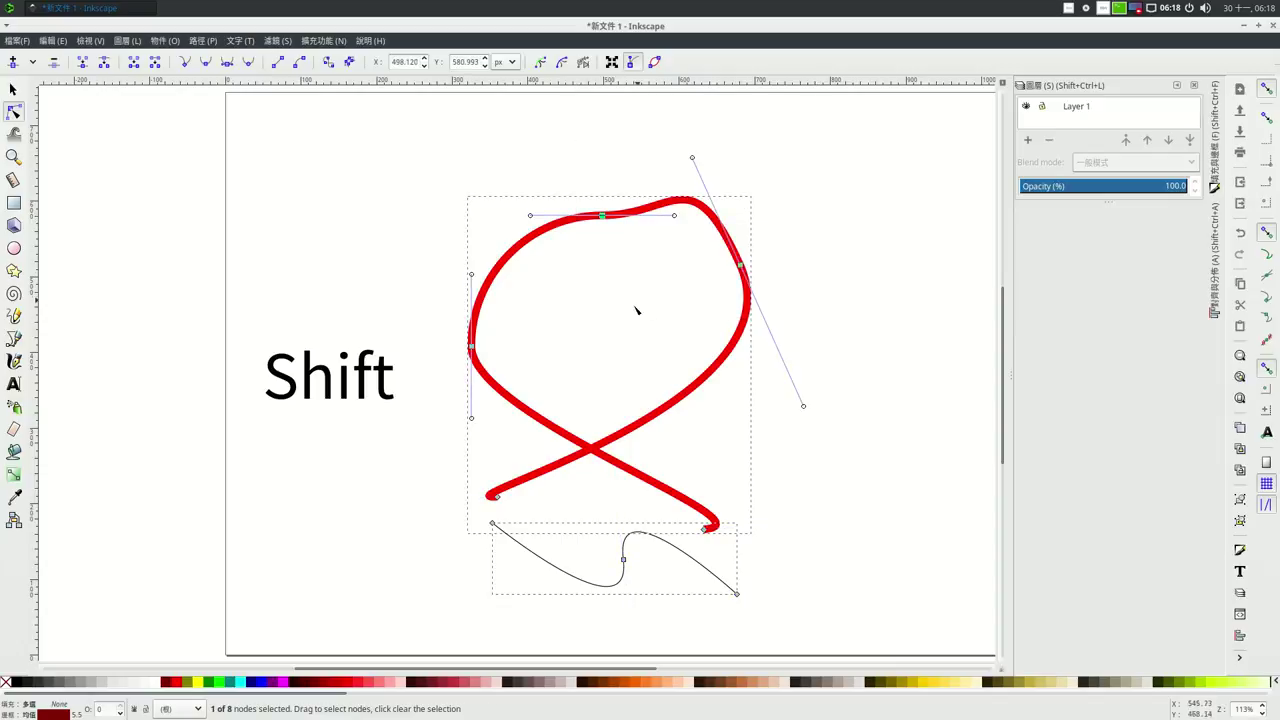